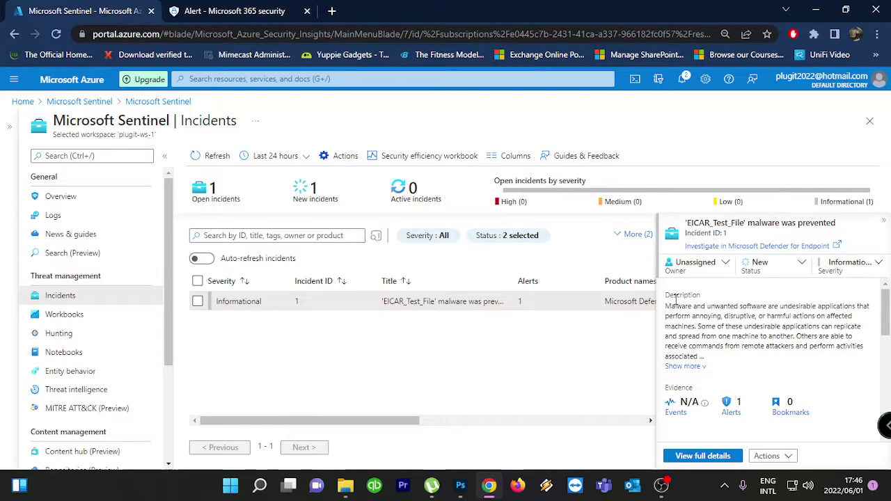
left_click_drag(392, 425, 341, 395)
left_click_drag(682, 308, 830, 337)
scroll(789, 313, "down", 1)
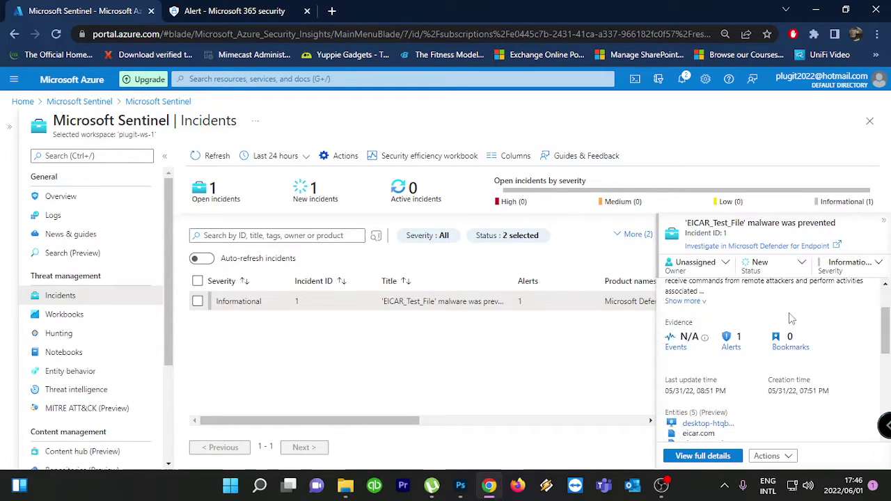
scroll(748, 314, "up", 1)
scroll(742, 317, "down", 3)
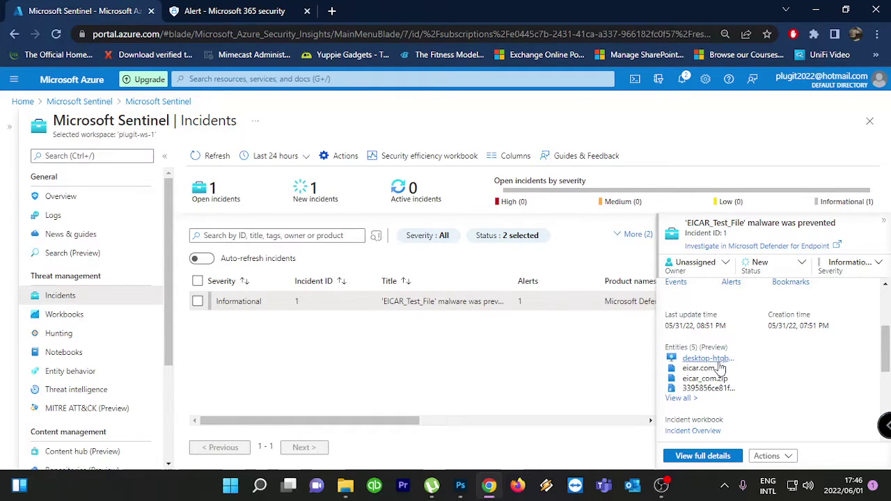
left_click_drag(819, 325, 758, 331)
scroll(773, 348, "down", 2)
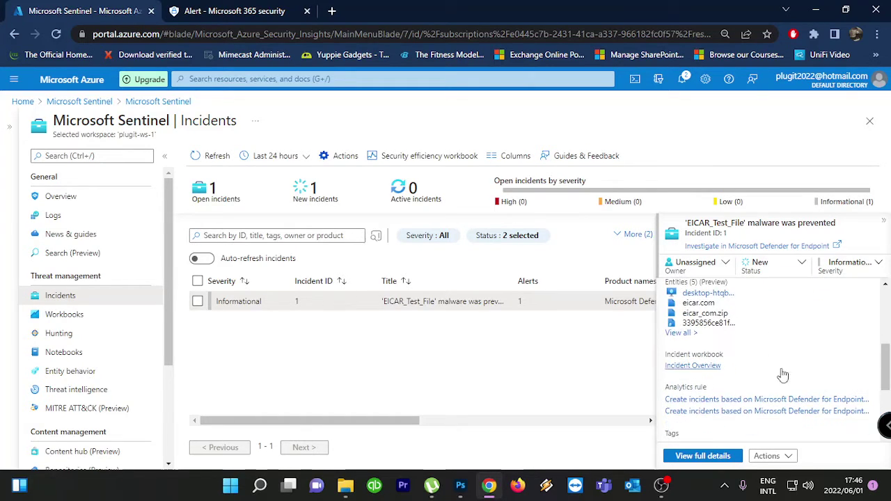
scroll(789, 353, "down", 2)
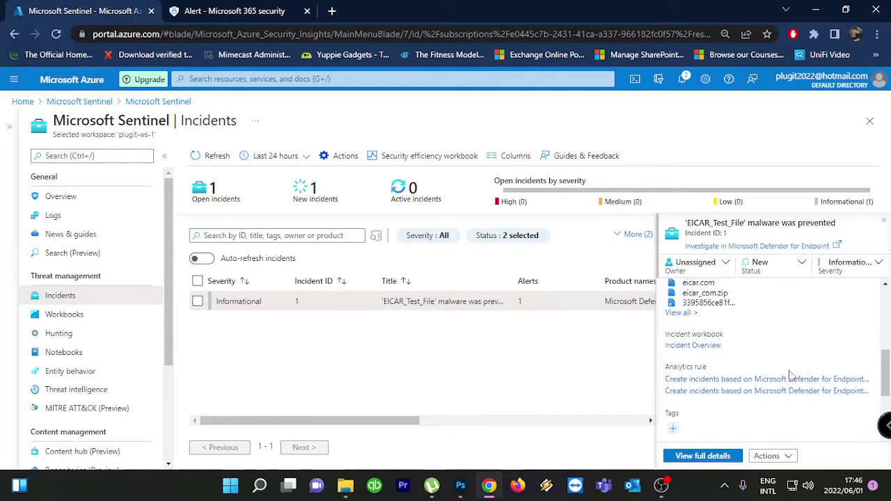
scroll(787, 369, "up", 2)
scroll(800, 370, "down", 4)
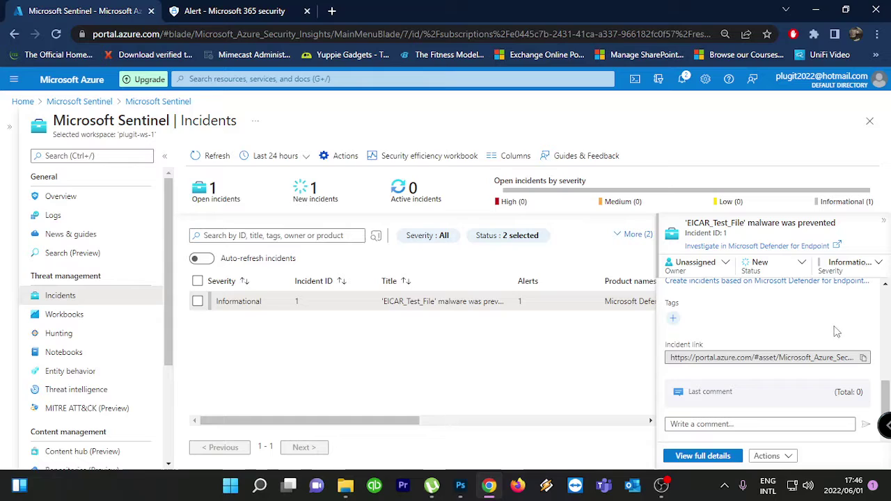
scroll(787, 337, "up", 4)
scroll(782, 337, "up", 2)
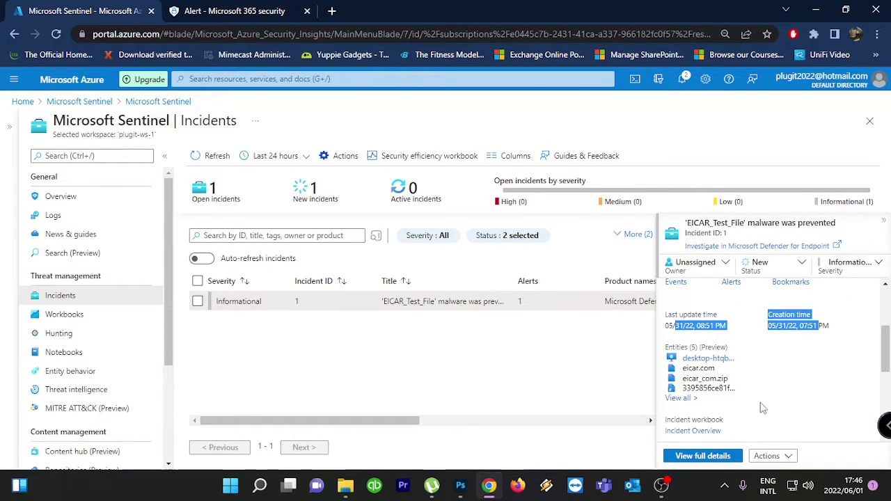
scroll(826, 357, "up", 4)
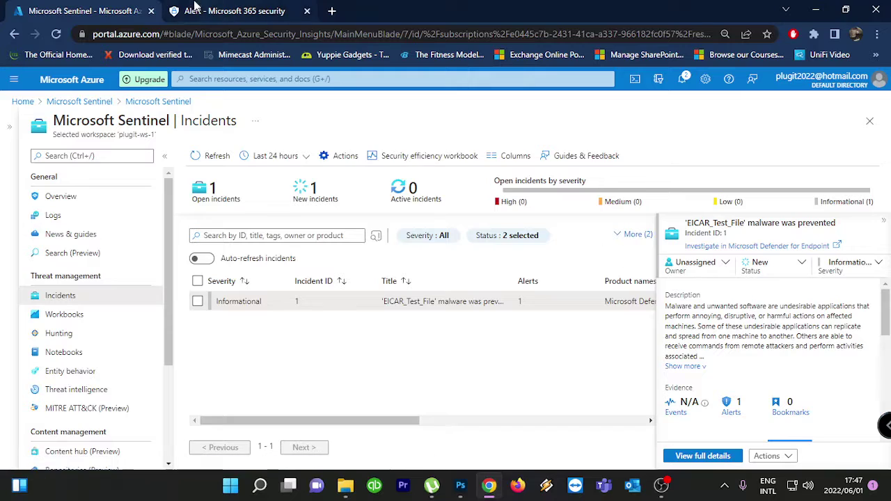
Bring up the 'EICAR_Test_File' malware was prevented alert, briefly highlighting 'prevented' in its title.
left_click(240, 8)
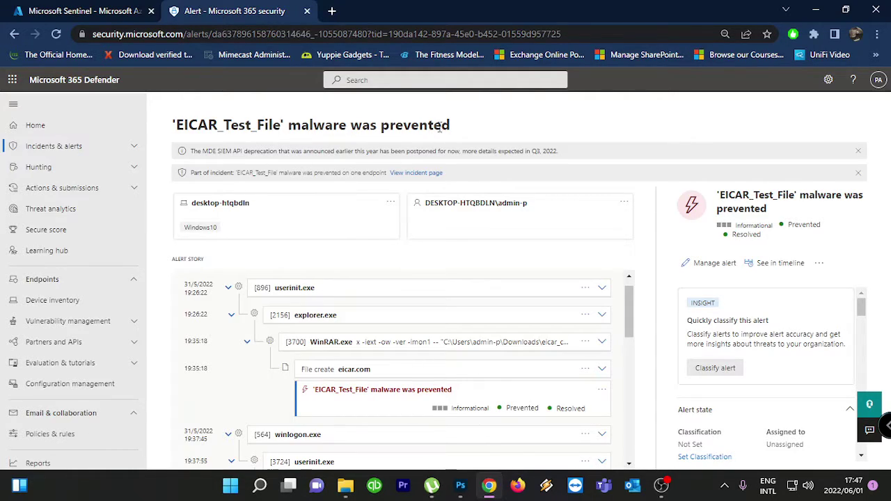
left_click_drag(452, 126, 381, 125)
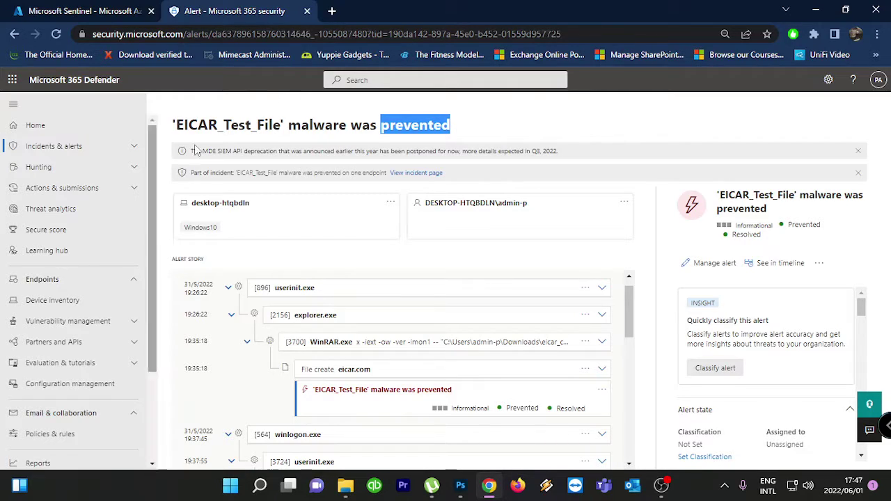
left_click(466, 130)
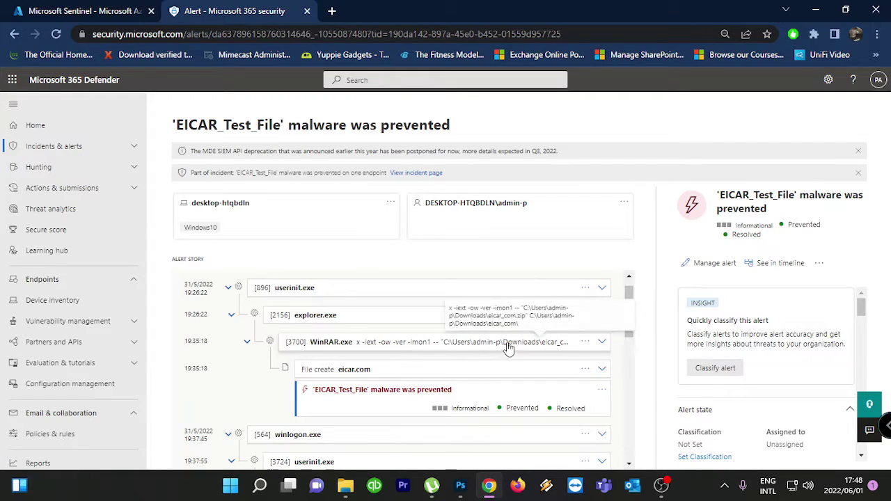
Expand WinRAR.exe (process 3700) in the alert story and copy its image file SHA1 hash.
left_click(600, 344)
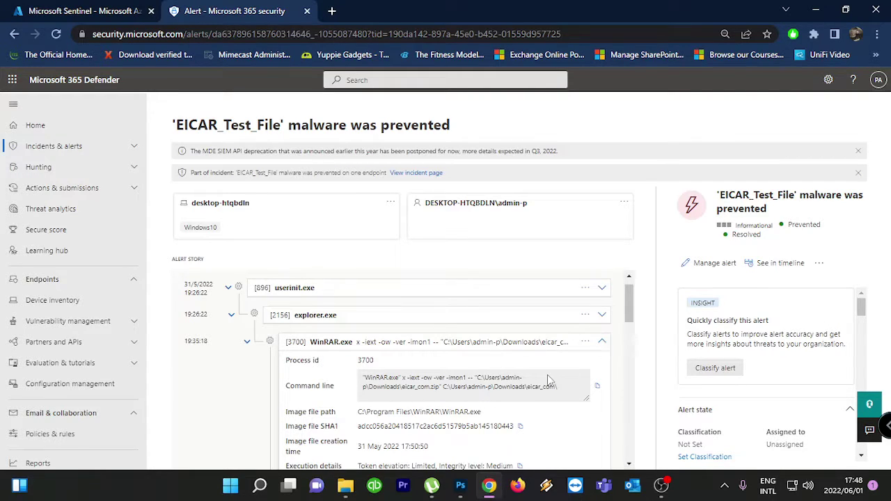
scroll(529, 376, "down", 1)
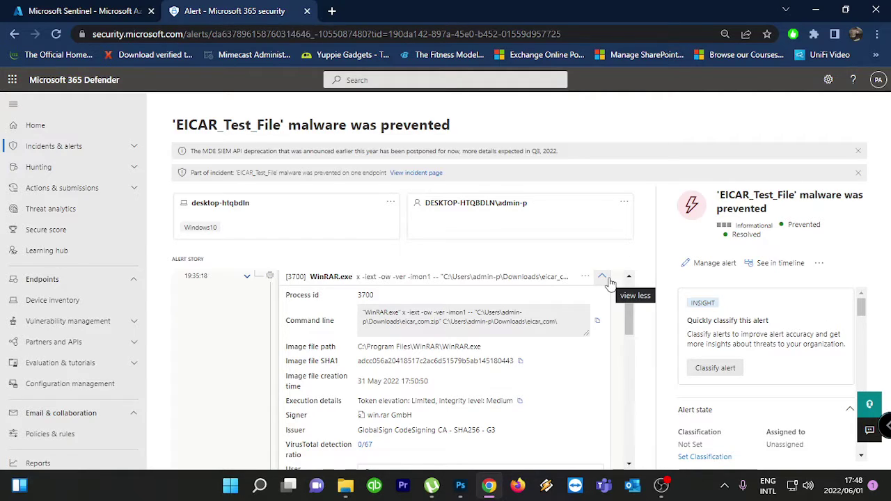
left_click(521, 361)
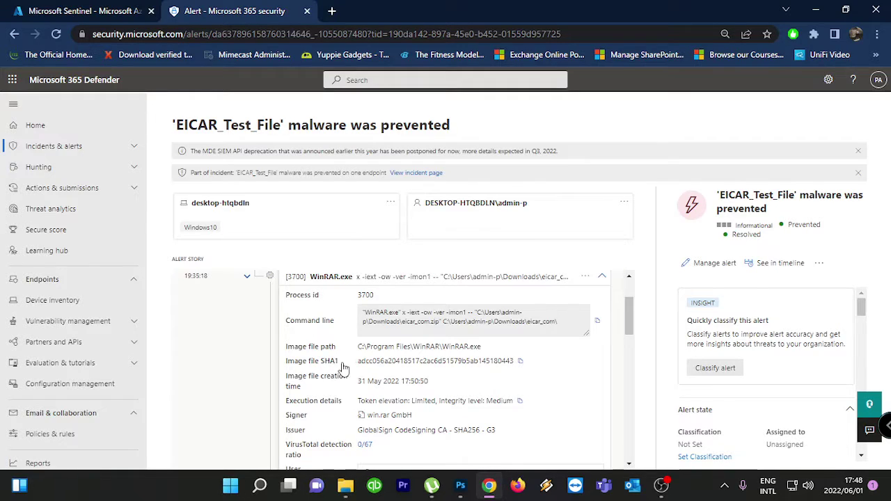
left_click(520, 361)
Search Google for 'virustotal' in a new browser tab.
left_click(332, 11)
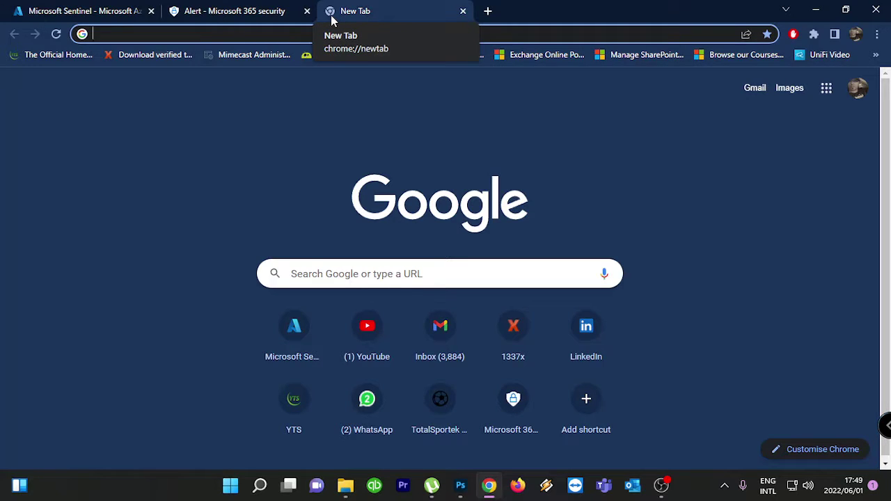
type("virt")
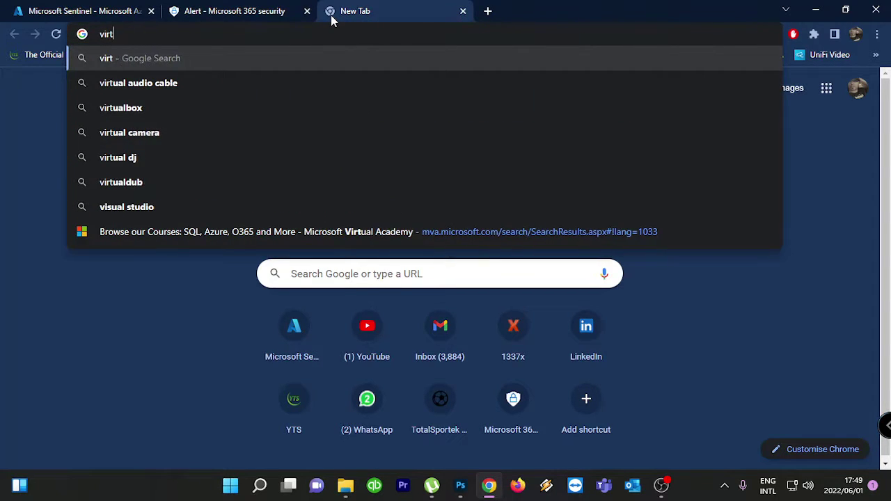
key("BackSpace")
type("us")
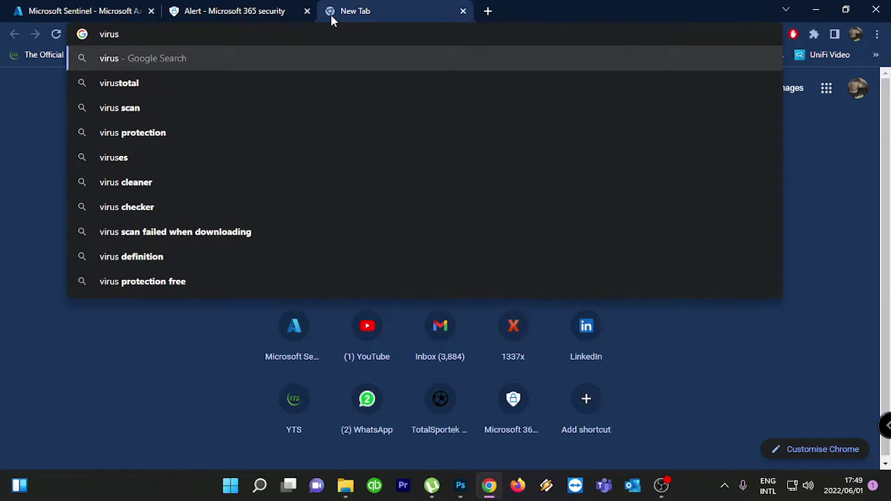
key("BackSpace")
type("al")
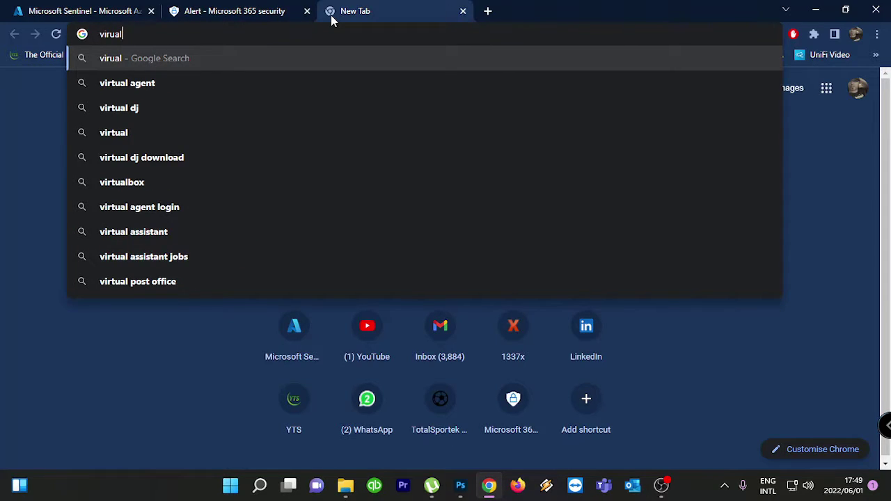
key("BackSpace")
key("BackSpace")
key("BackSpace")
type("us")
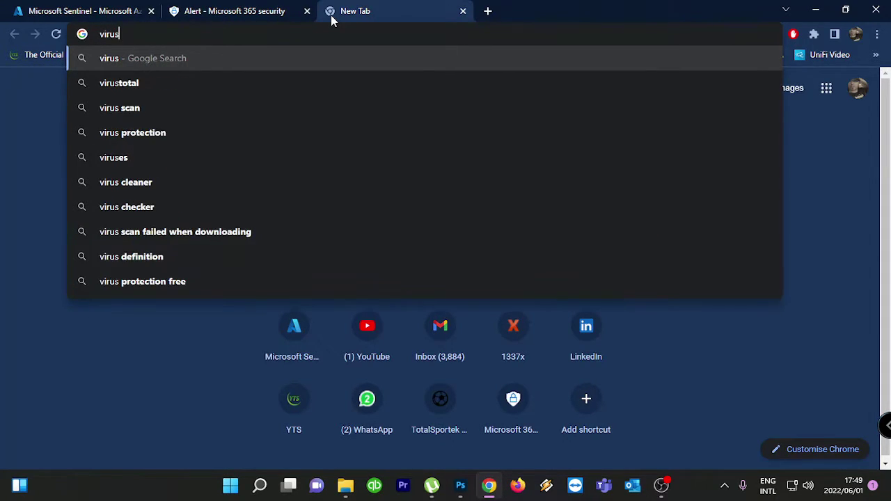
type("t")
key("Return")
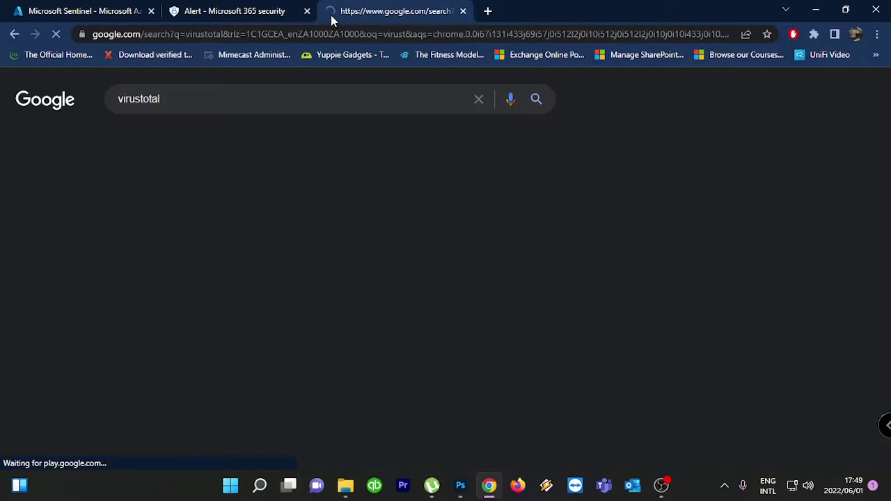
Open VirusTotal from the search results and switch to its Search-by-hash panel.
left_click(148, 208)
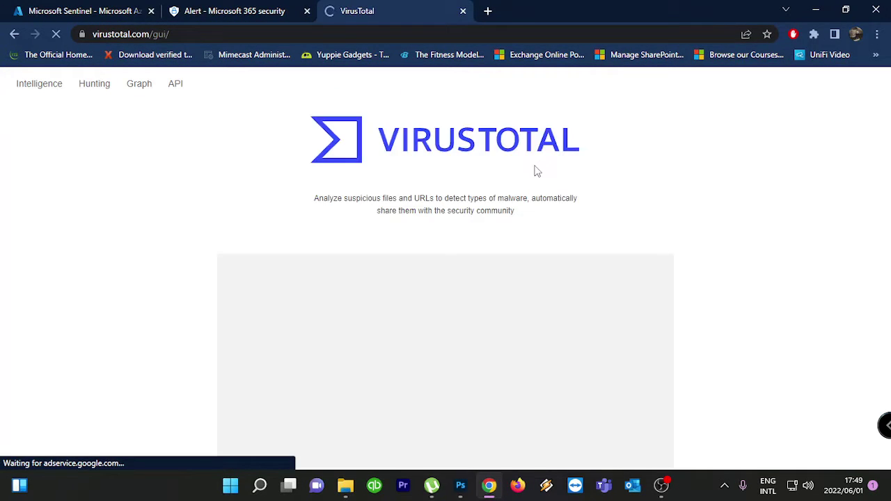
left_click(488, 266)
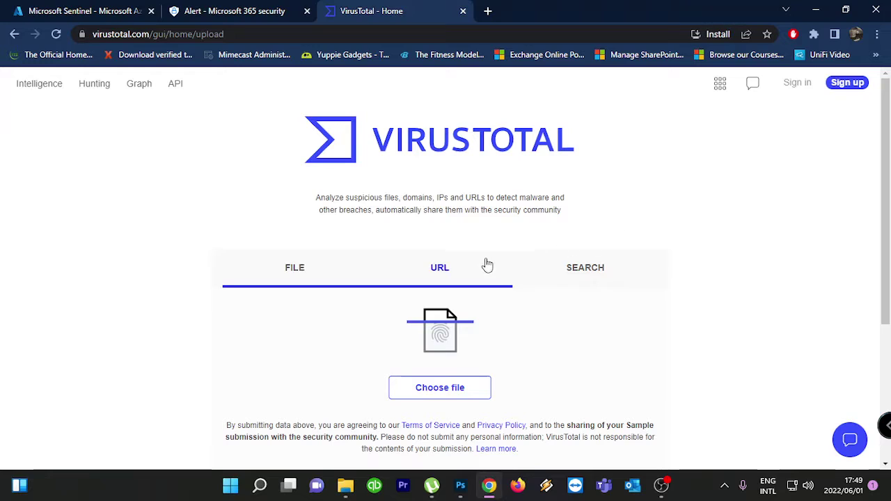
left_click(449, 347)
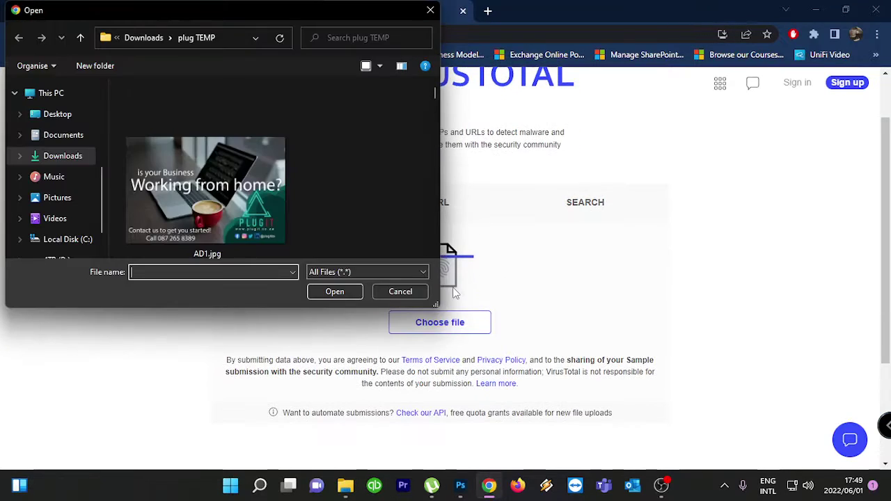
left_click(418, 291)
left_click(631, 195)
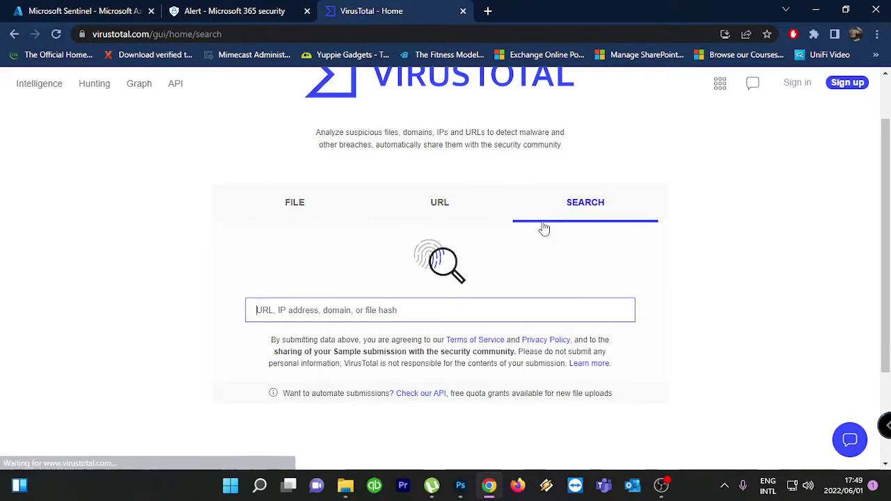
Look up the pasted WinRAR.exe SHA1 and review its report: 0 of 67 vendors flag it.
scroll(423, 223, "down", 2)
key("ctrl+v")
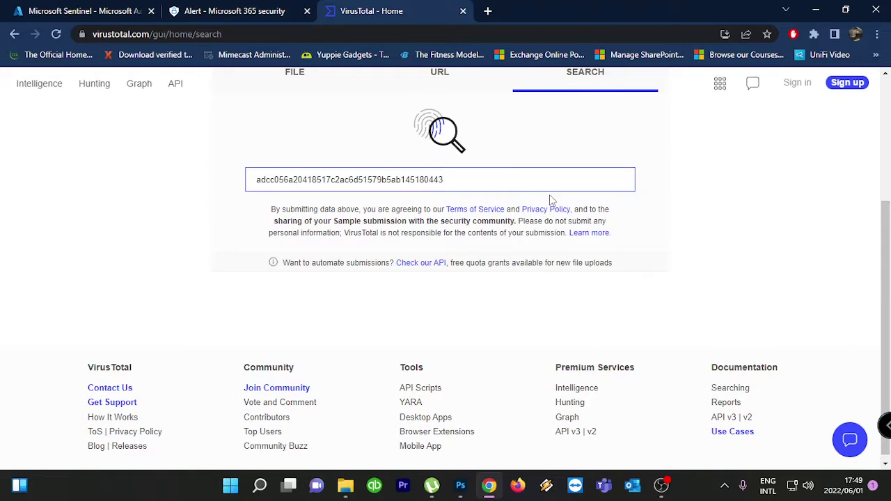
key("Return")
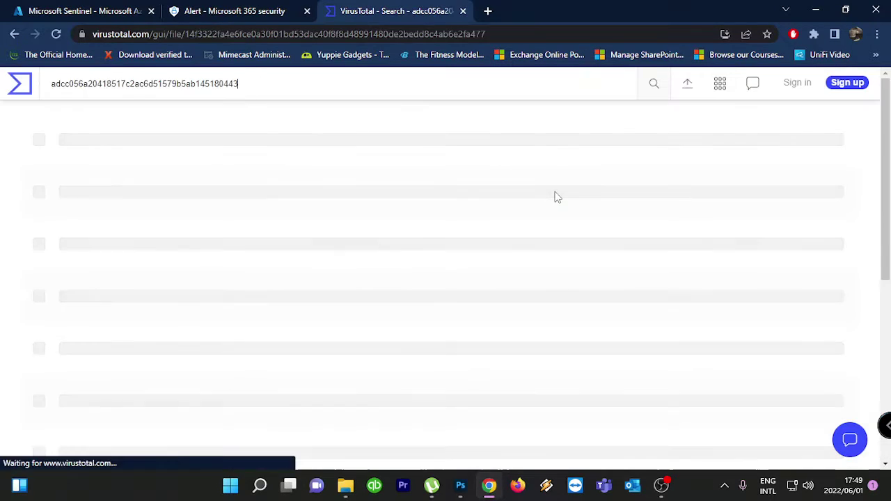
scroll(440, 189, "down", 15)
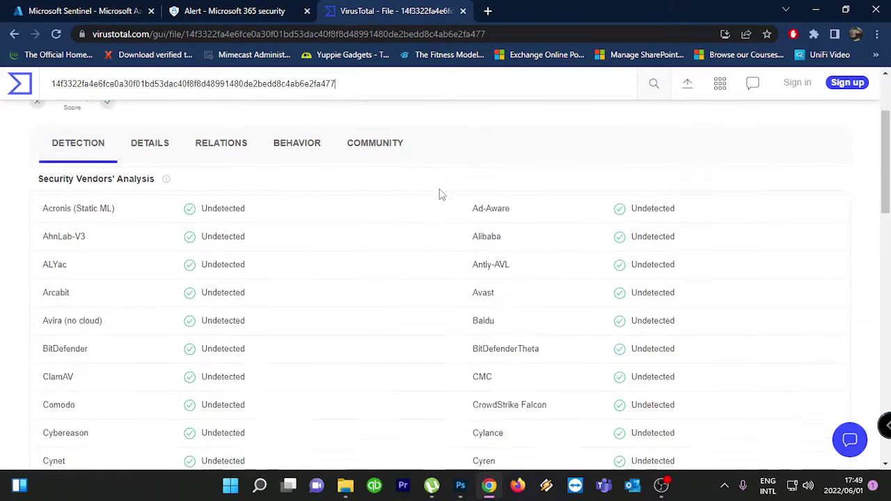
scroll(439, 190, "up", 5)
scroll(439, 194, "up", 10)
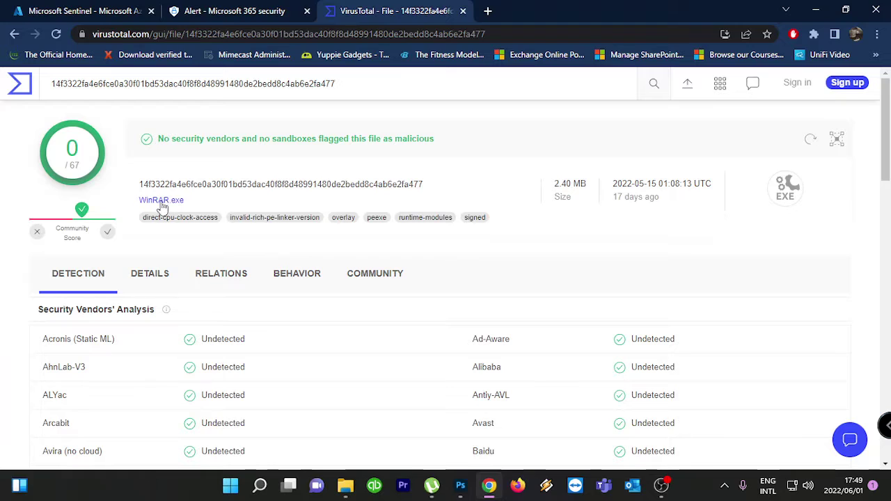
Back in Defender, expand the eicar_com.zip entry in the alert story to show its hashes.
left_click(276, 9)
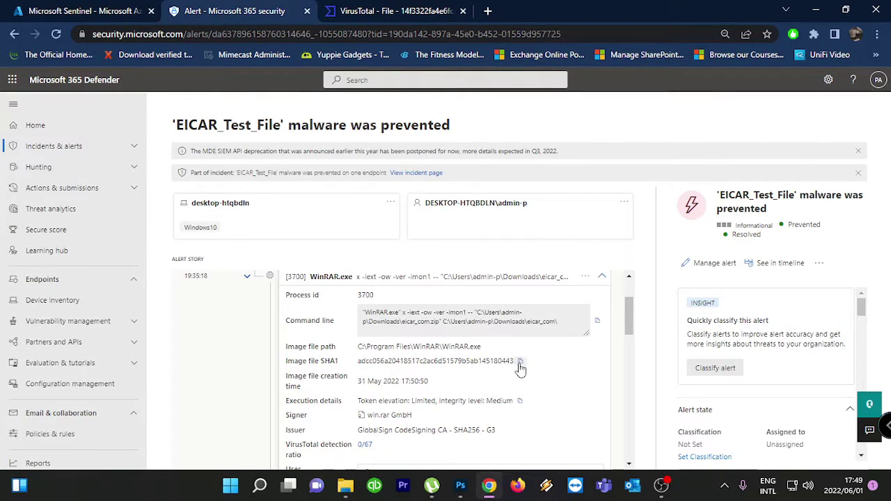
scroll(525, 393, "down", 1)
scroll(530, 387, "down", 3)
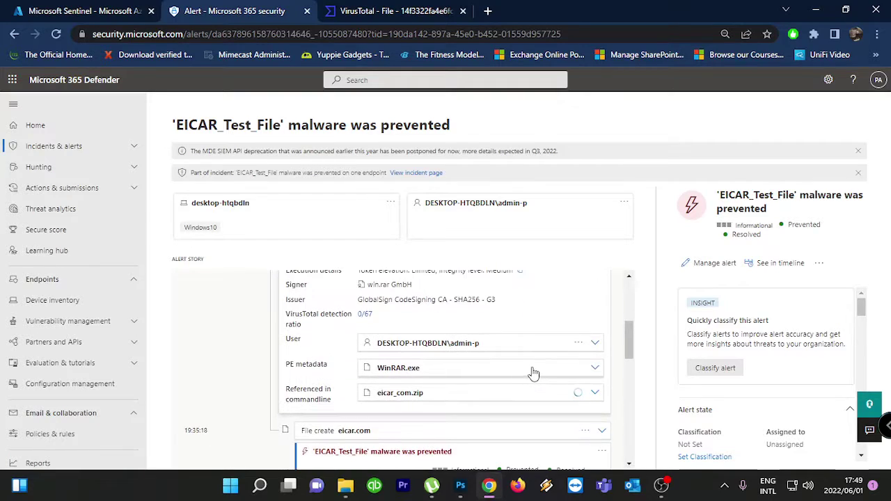
scroll(460, 351, "up", 1)
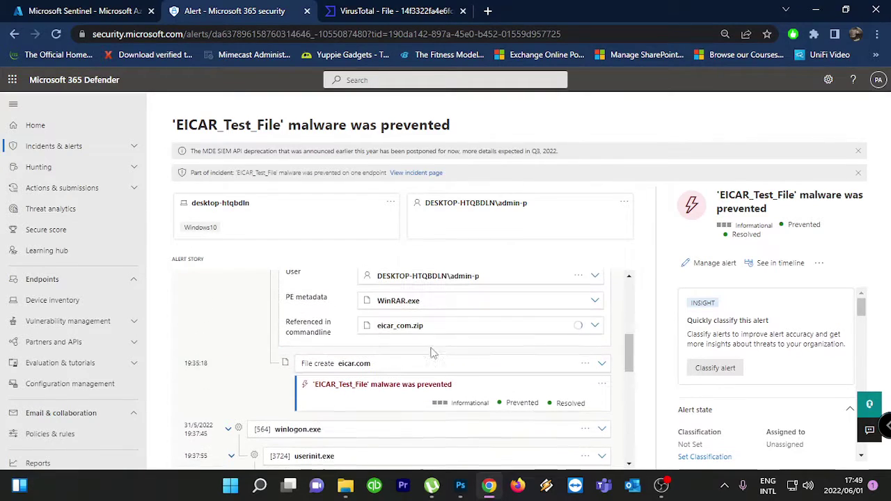
left_click(595, 327)
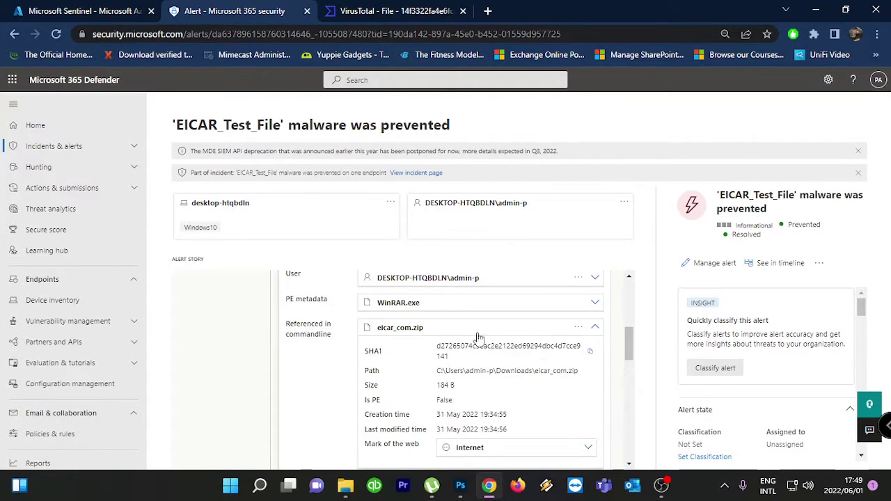
Copy the eicar_com.zip SHA1 hash and select the old hash in VirusTotal's search box.
left_click(352, 11)
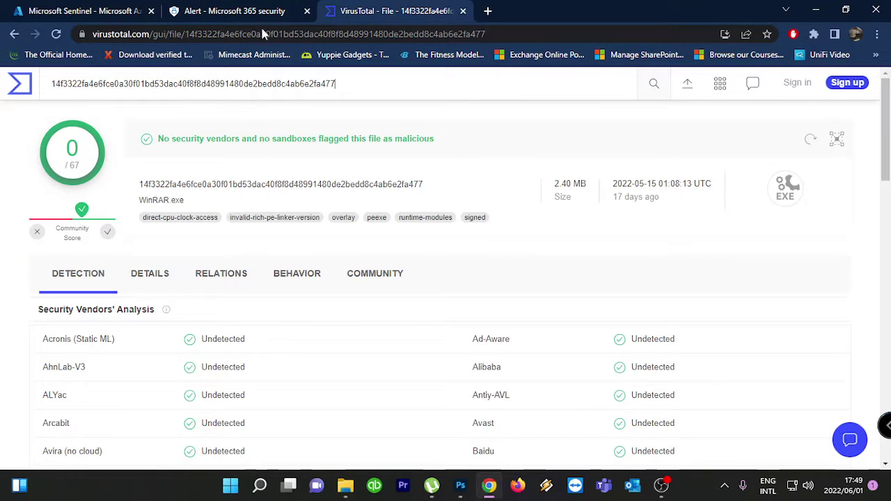
left_click(209, 11)
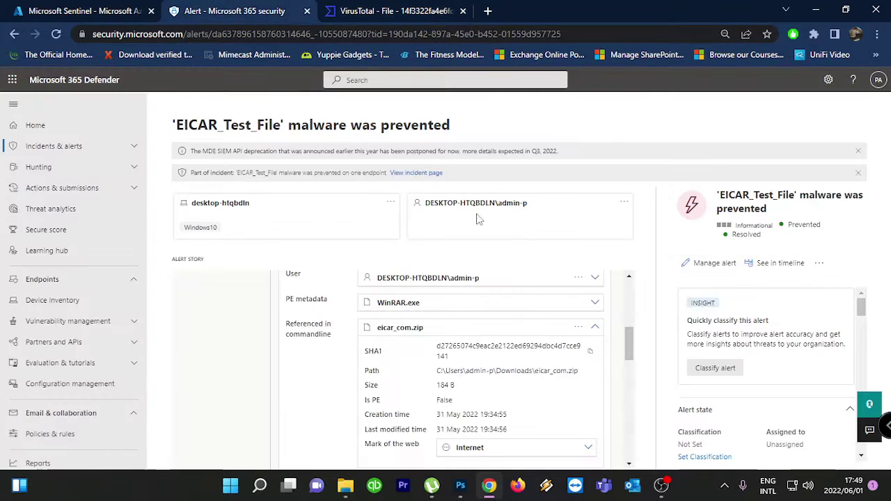
left_click(594, 353)
left_click(394, 11)
left_click_drag(338, 84, 101, 61)
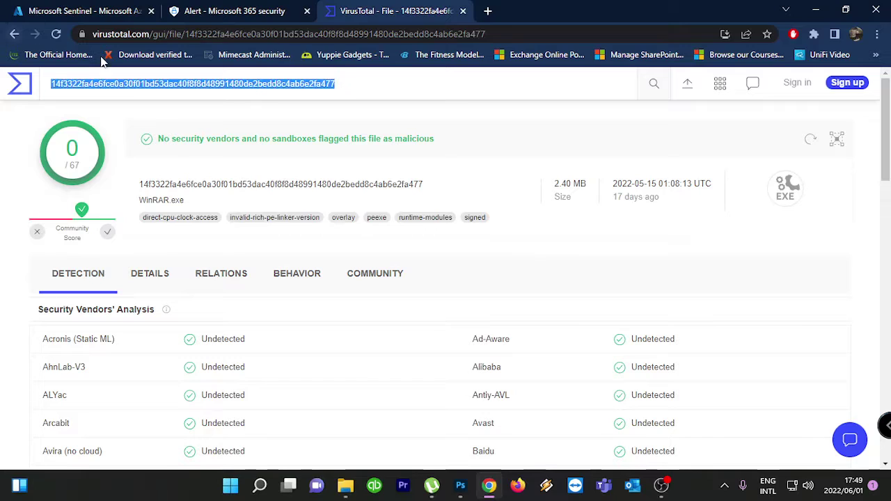
Look up the eicar_com.zip SHA1 and review its 53/63 vendor detections.
key("ctrl+v")
key("Return")
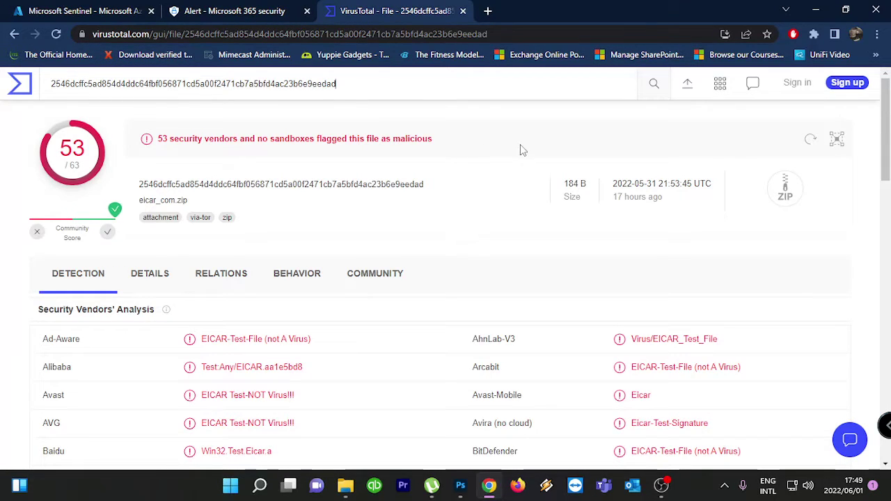
scroll(264, 224, "down", 2)
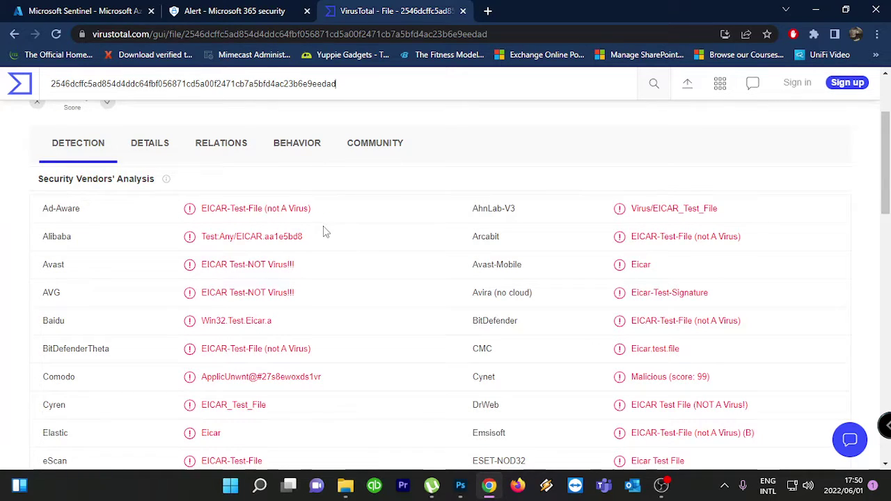
scroll(448, 269, "down", 5)
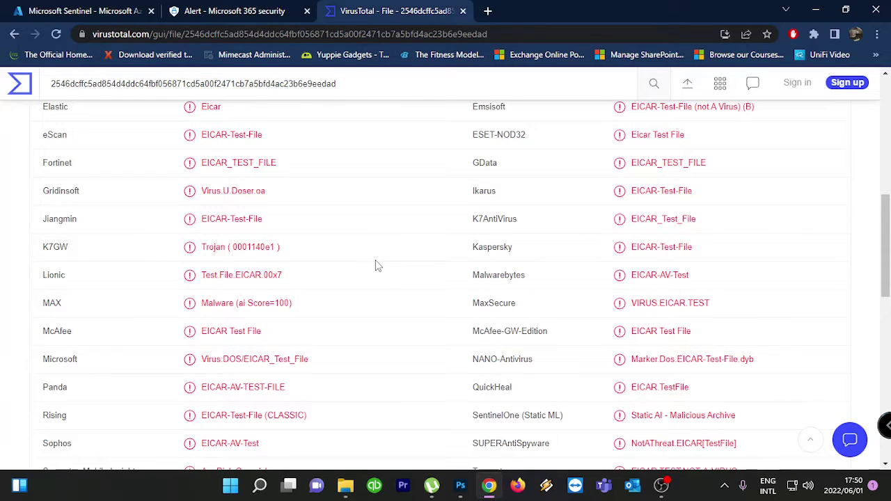
scroll(378, 264, "up", 8)
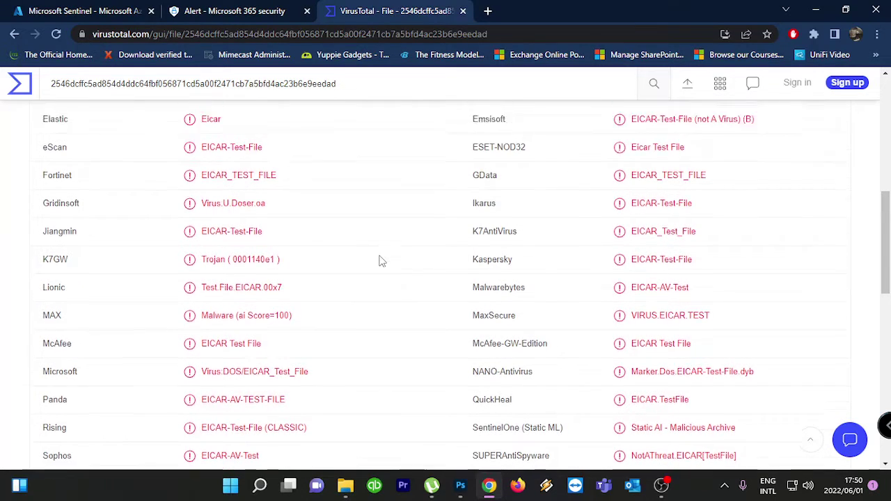
scroll(349, 231, "down", 2)
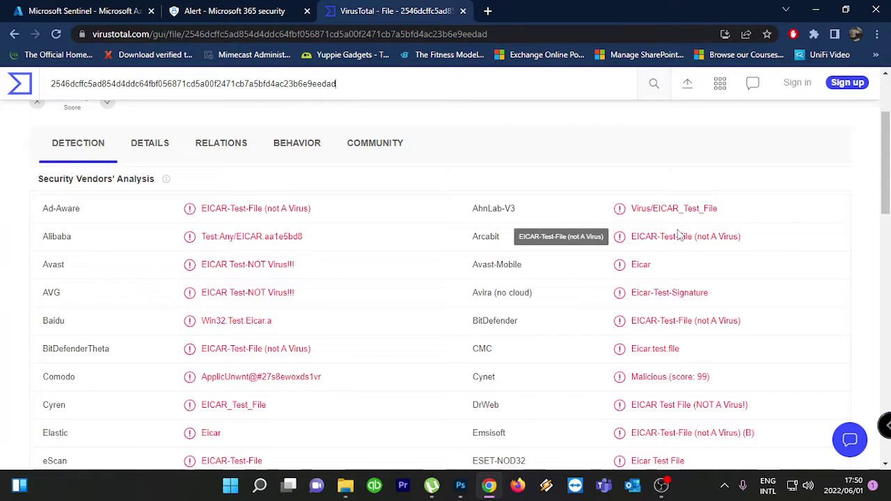
scroll(637, 252, "down", 5)
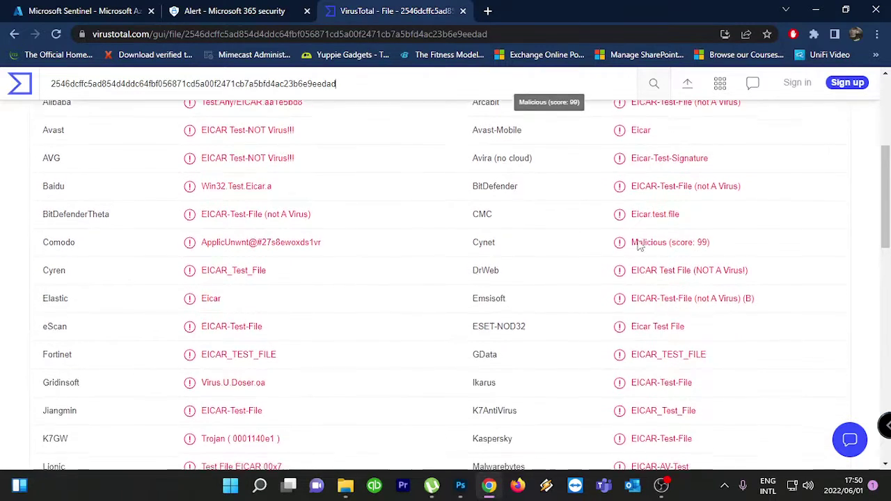
scroll(813, 262, "down", 5)
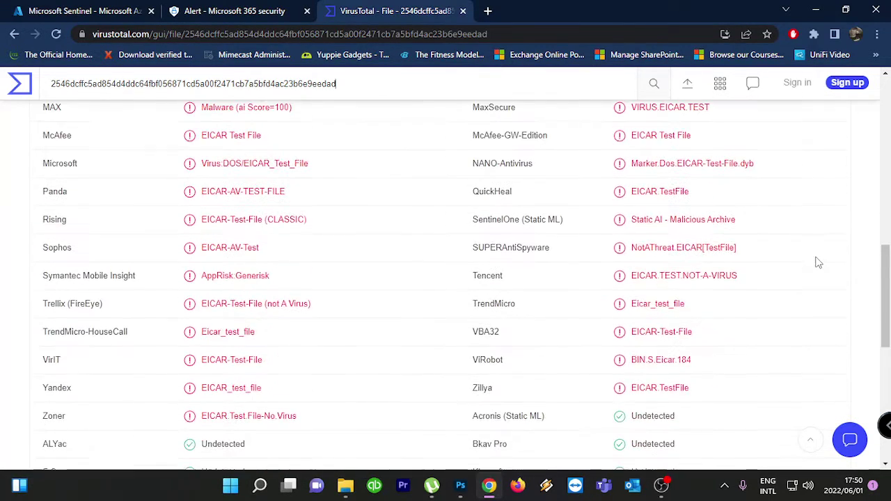
scroll(811, 260, "up", 14)
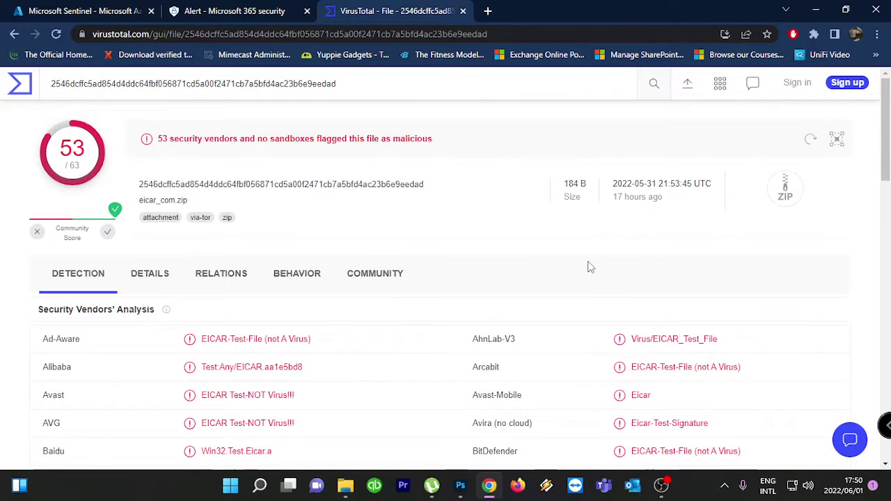
Browse the eicar_com.zip Details tab, including its history, names and bundle info.
left_click(176, 277)
scroll(327, 237, "down", 1)
scroll(339, 230, "down", 4)
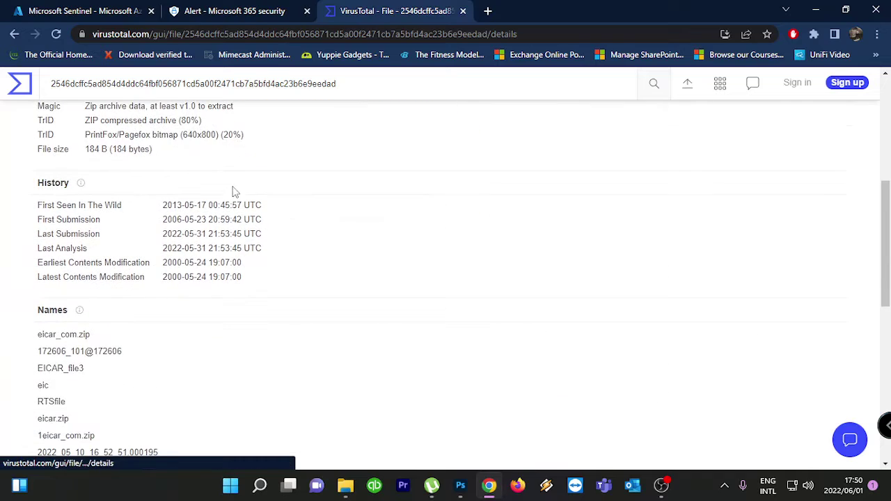
scroll(149, 270, "down", 2)
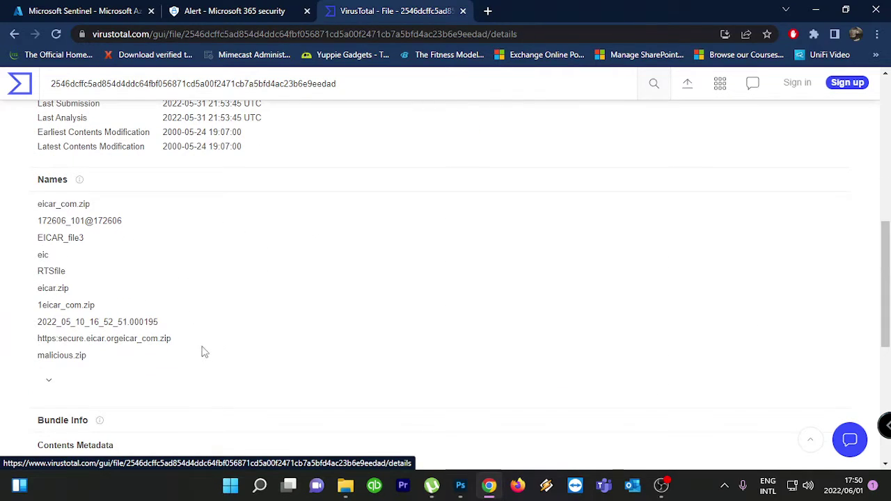
scroll(215, 316, "up", 2)
scroll(168, 328, "down", 5)
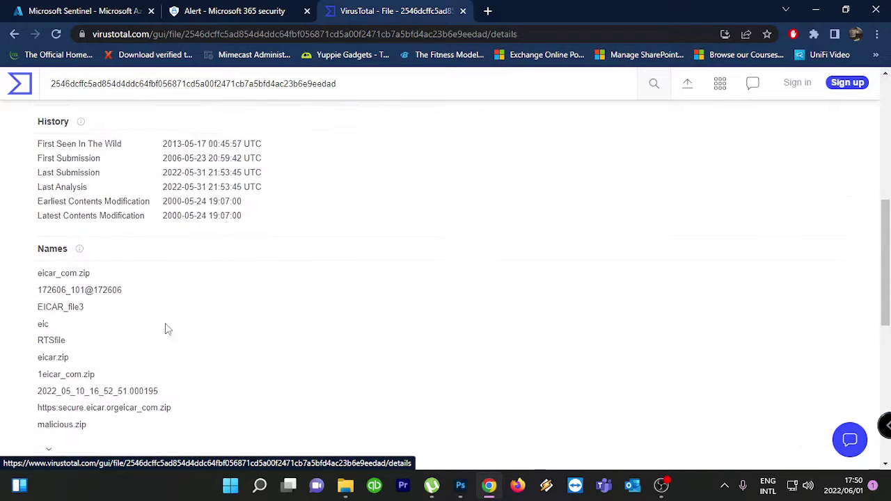
scroll(298, 264, "up", 10)
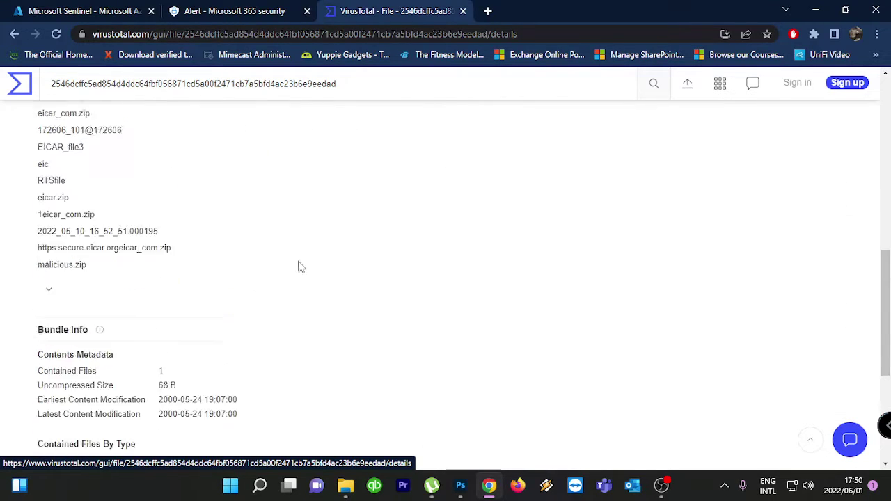
Show the Relations tab listing eicar_com.zip's execution parents.
left_click(243, 272)
scroll(249, 265, "down", 4)
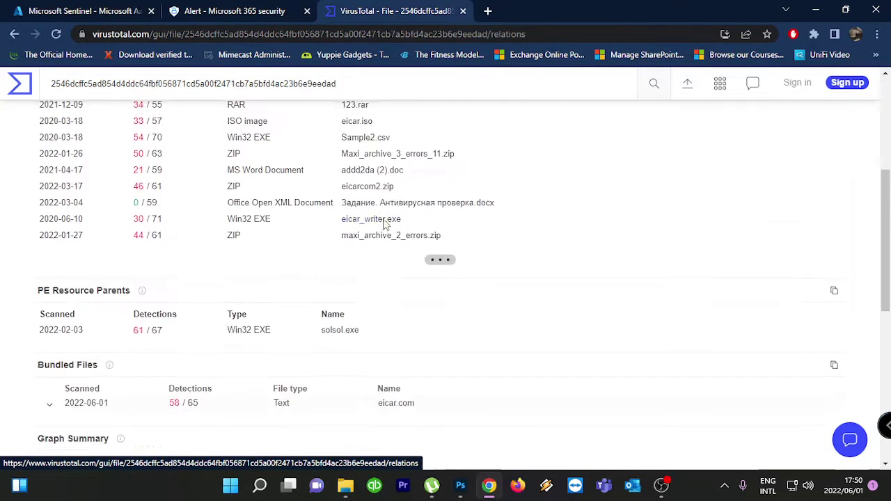
scroll(388, 223, "up", 3)
scroll(503, 222, "down", 1)
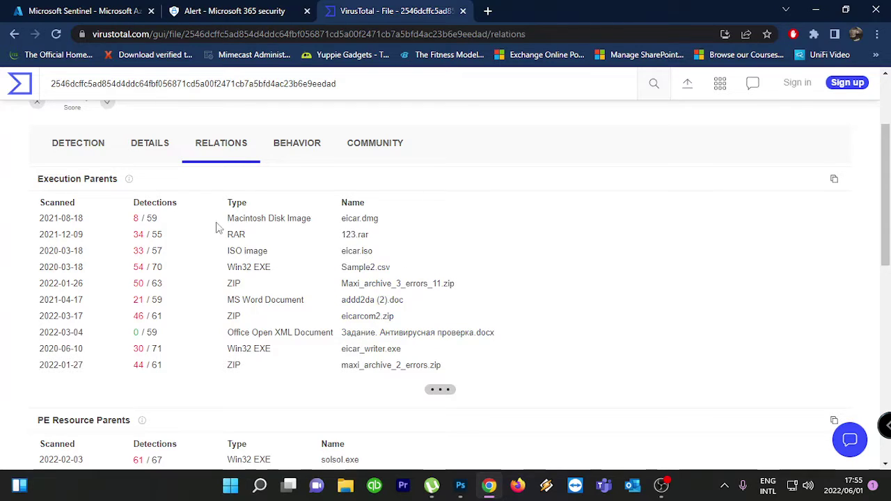
Review the Behavior tab's sandbox activity, then show Community graphs containing the file.
left_click(315, 149)
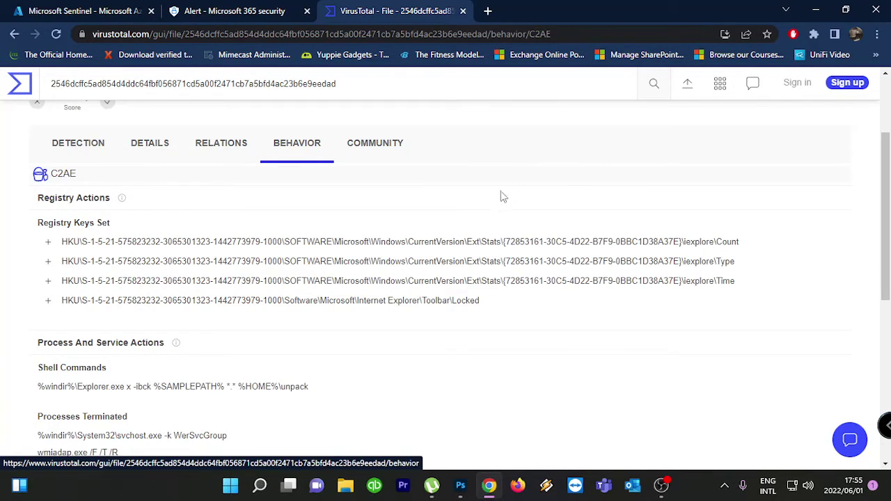
scroll(502, 209, "down", 2)
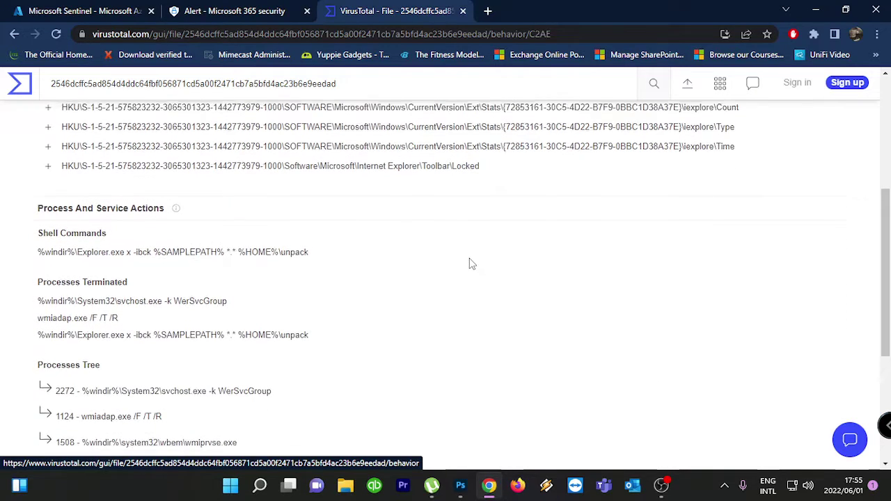
scroll(471, 263, "down", 2)
scroll(458, 262, "up", 5)
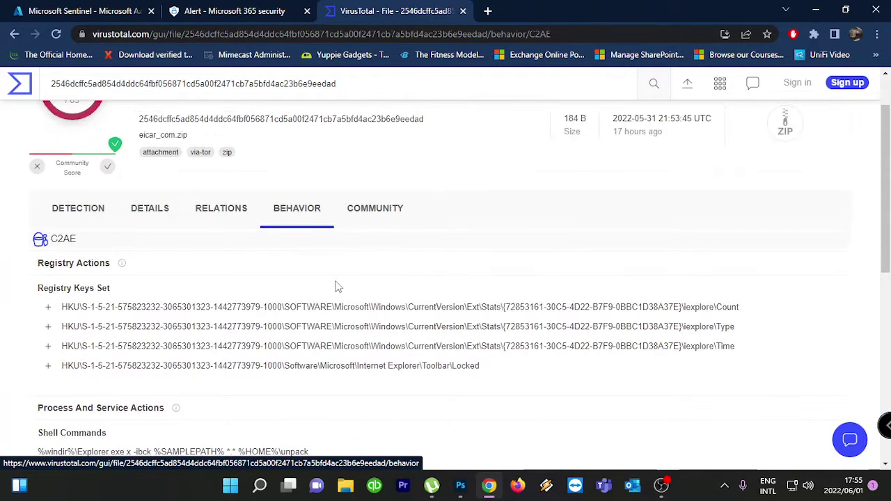
scroll(199, 258, "down", 1)
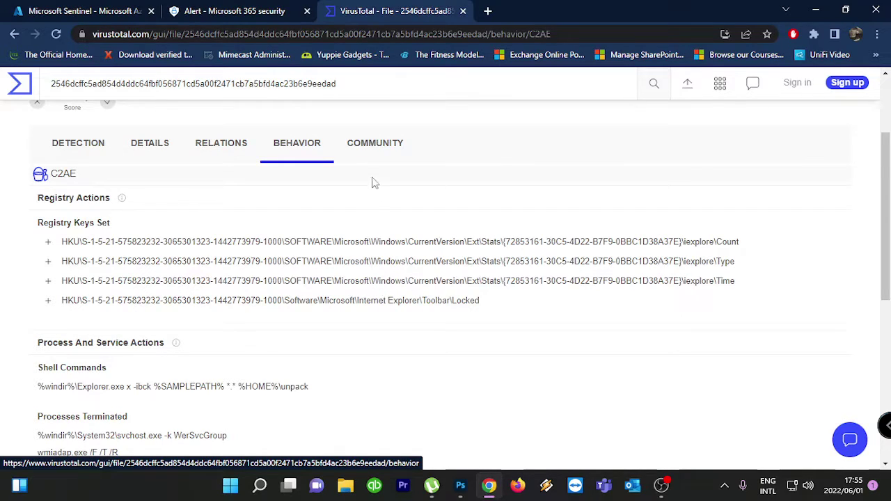
left_click(376, 146)
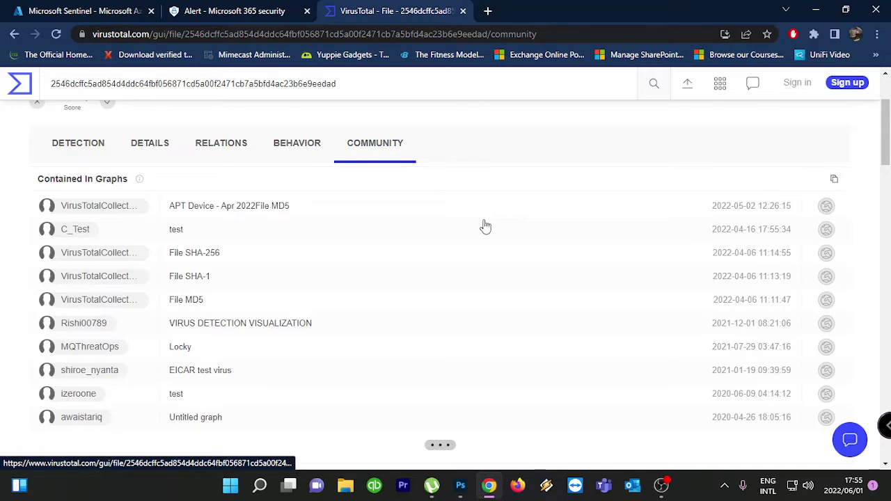
Search Google for 'file hash check' in a new tab and scroll through the results.
left_click(487, 9)
type("file ")
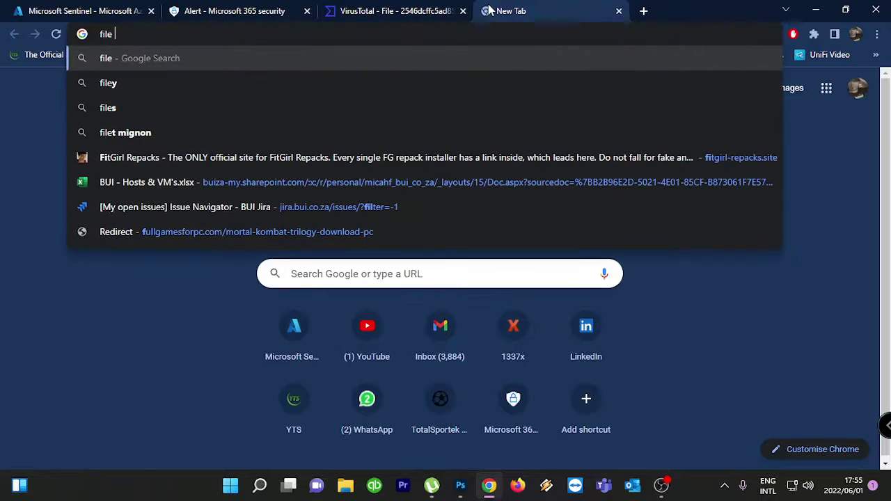
type("hash check")
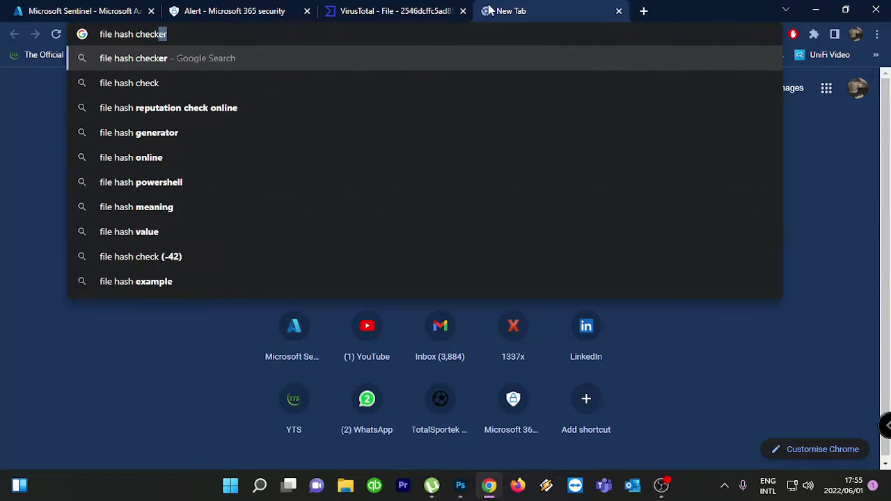
key("Return")
scroll(250, 186, "down", 2)
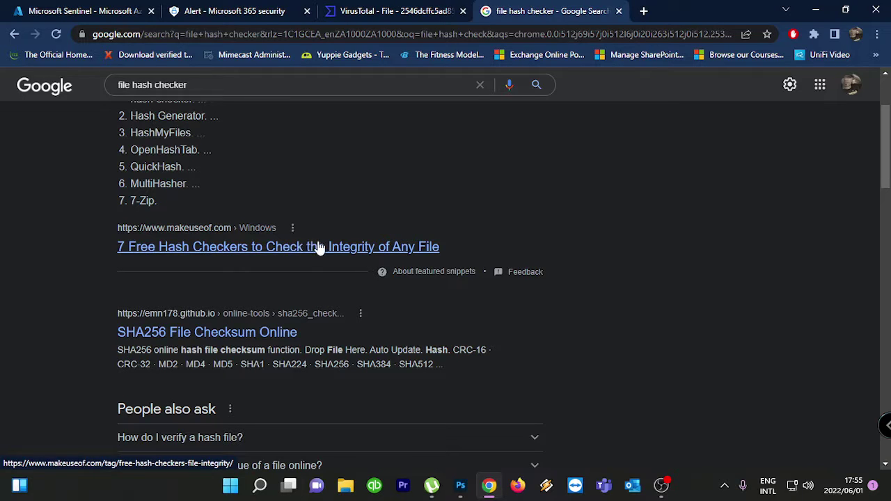
scroll(213, 169, "up", 1)
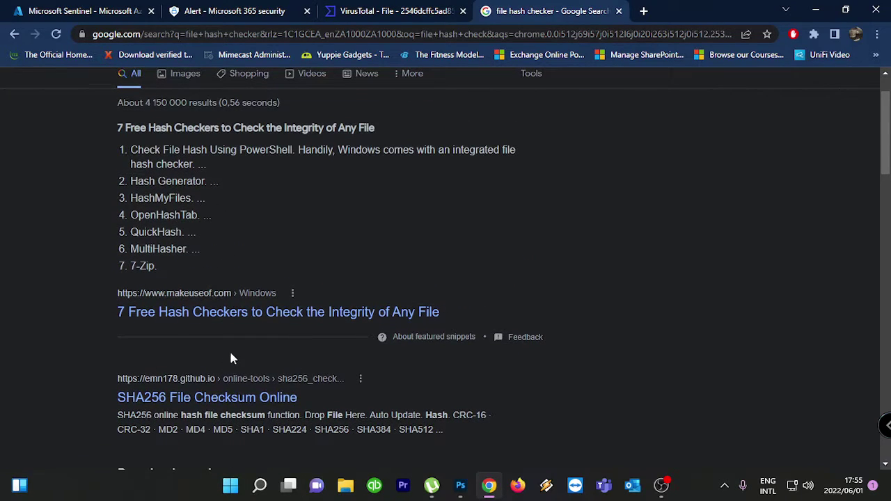
scroll(230, 349, "down", 2)
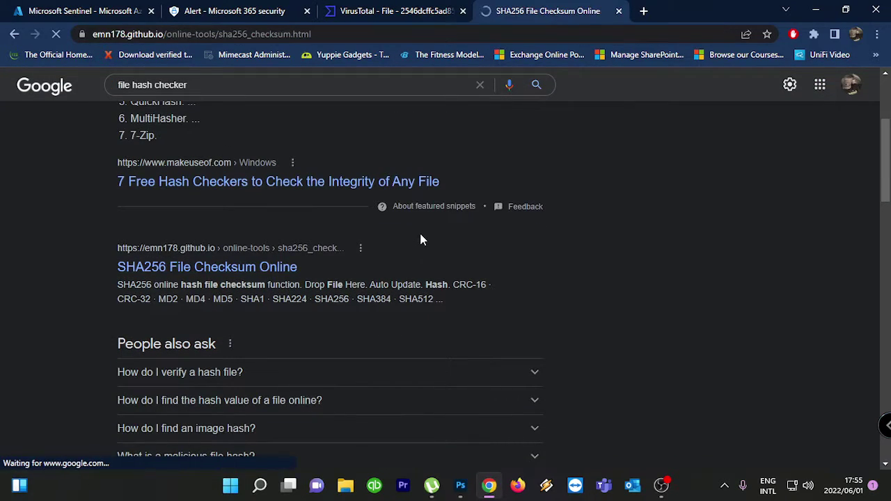
Skim the Online Tools SHA256 File Checksum page, then return to the Defender EICAR alert.
scroll(434, 264, "down", 3)
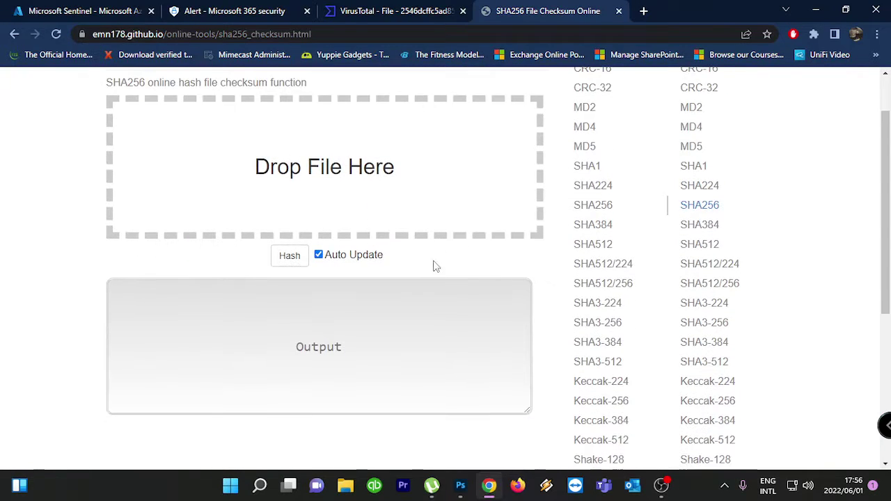
scroll(434, 262, "up", 3)
scroll(422, 199, "down", 5)
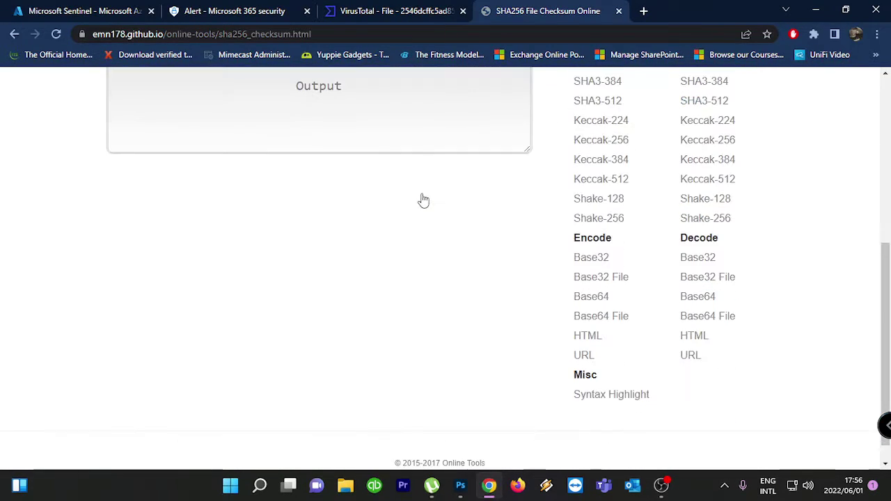
scroll(422, 199, "up", 5)
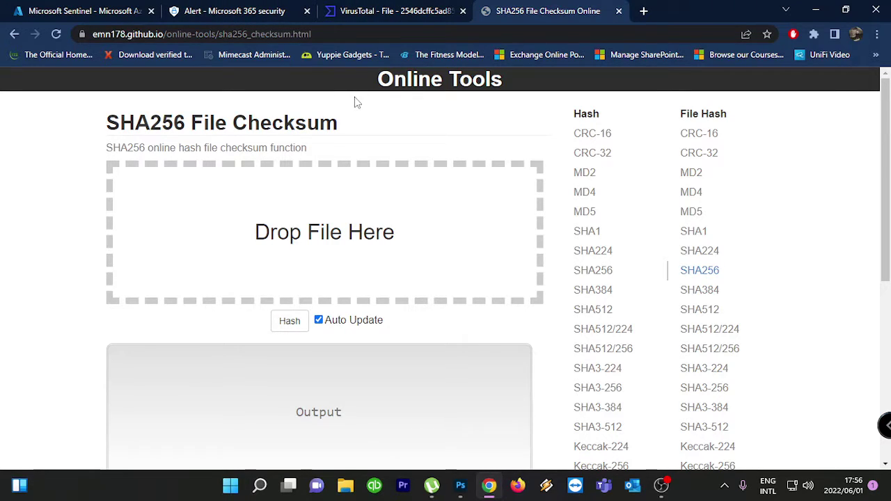
left_click(393, 11)
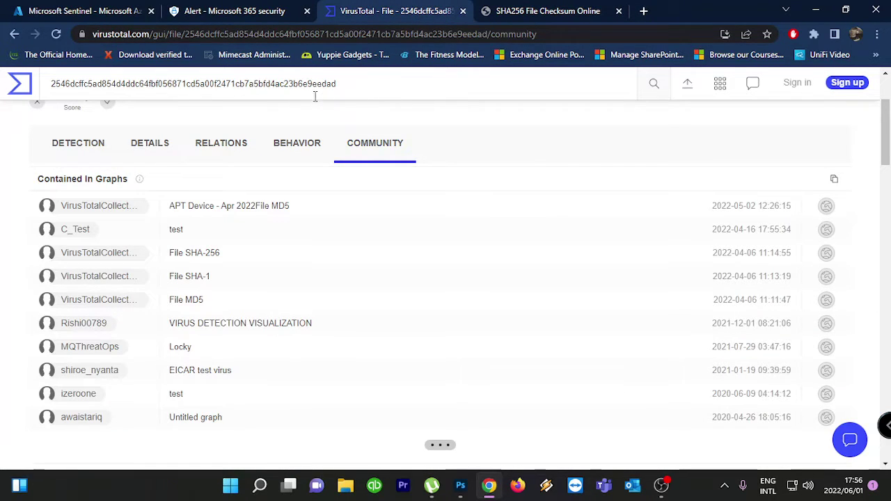
left_click(229, 12)
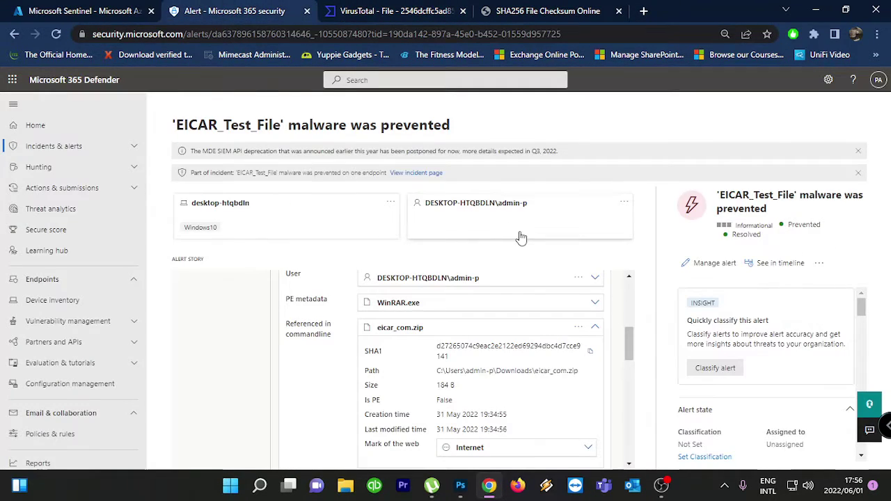
Collapse the WinRAR.exe details and scroll through the alert's process tree.
scroll(613, 299, "down", 2)
left_click(602, 318)
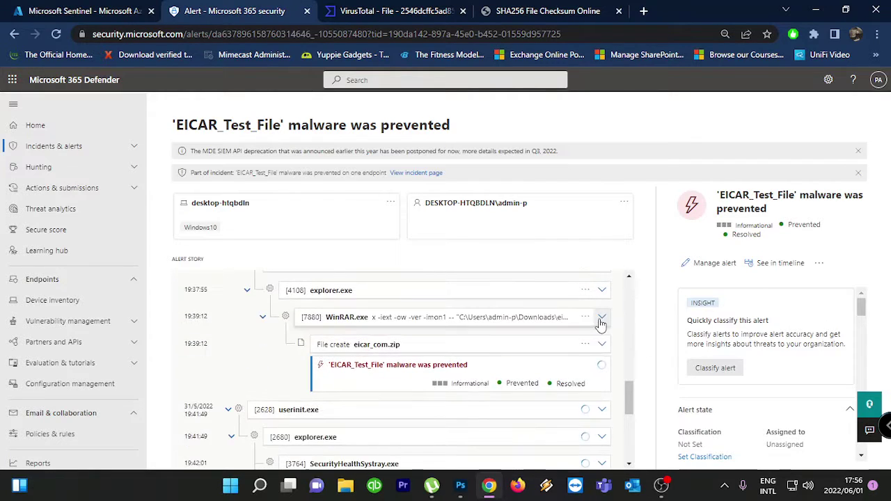
scroll(601, 325, "down", 1)
scroll(583, 334, "up", 1)
scroll(291, 323, "down", 2)
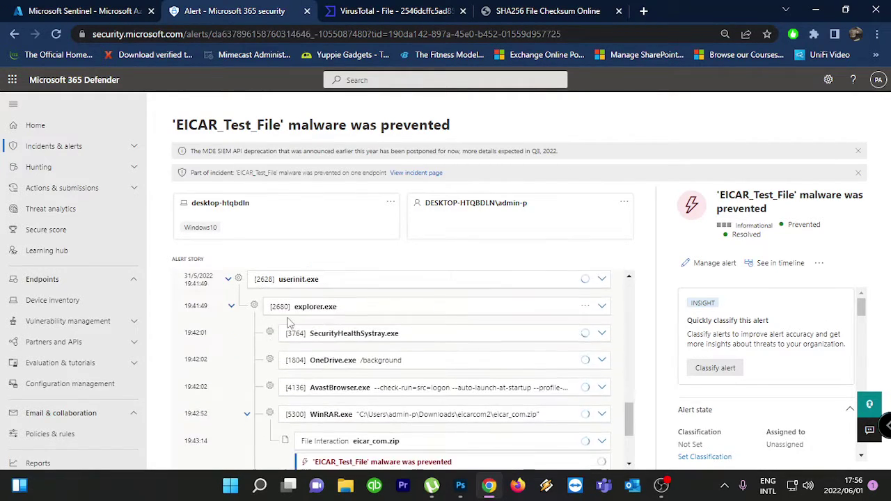
scroll(492, 342, "down", 3)
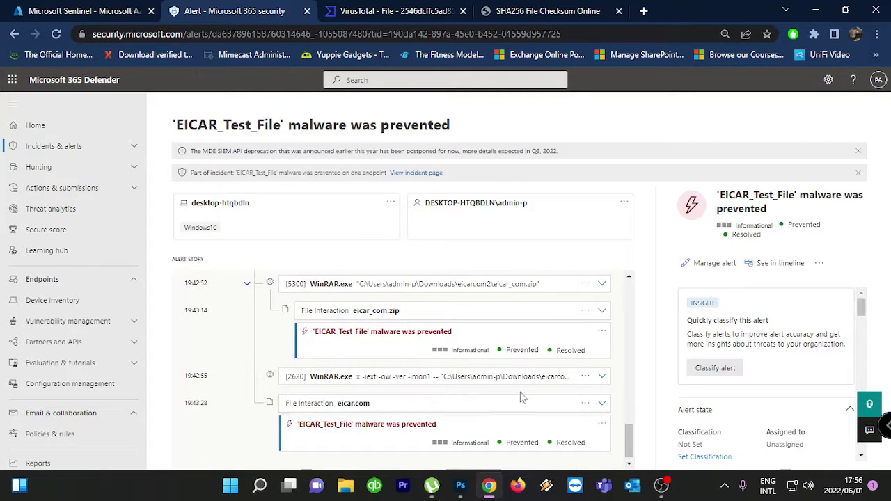
Review alert details: unclassified, unassigned, Antivirus-detected, in an Informational incident with one device.
scroll(801, 348, "down", 5)
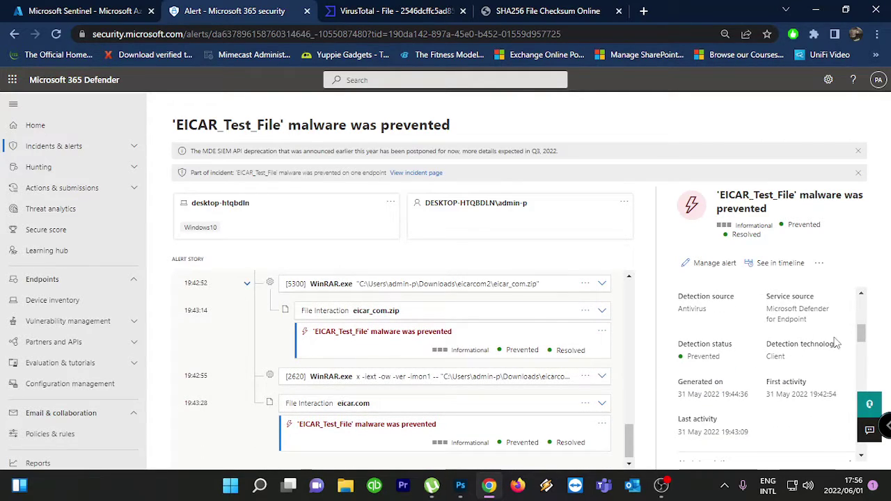
scroll(837, 343, "up", 2)
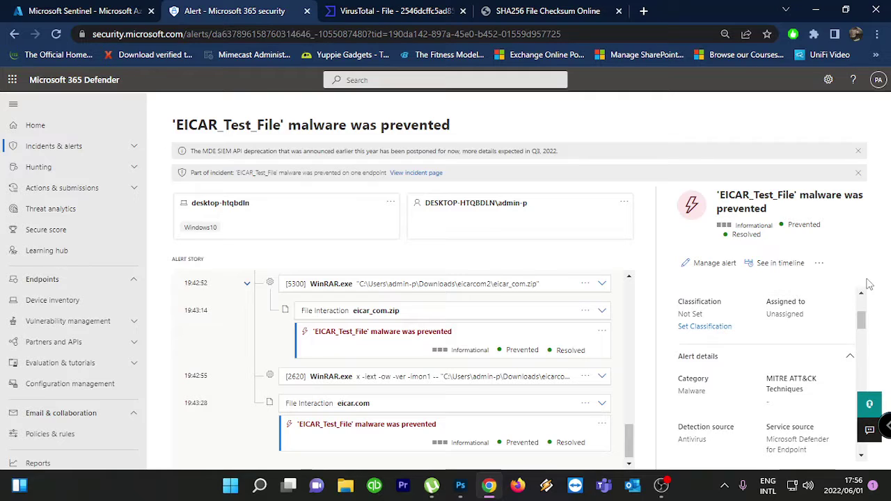
scroll(808, 352, "down", 3)
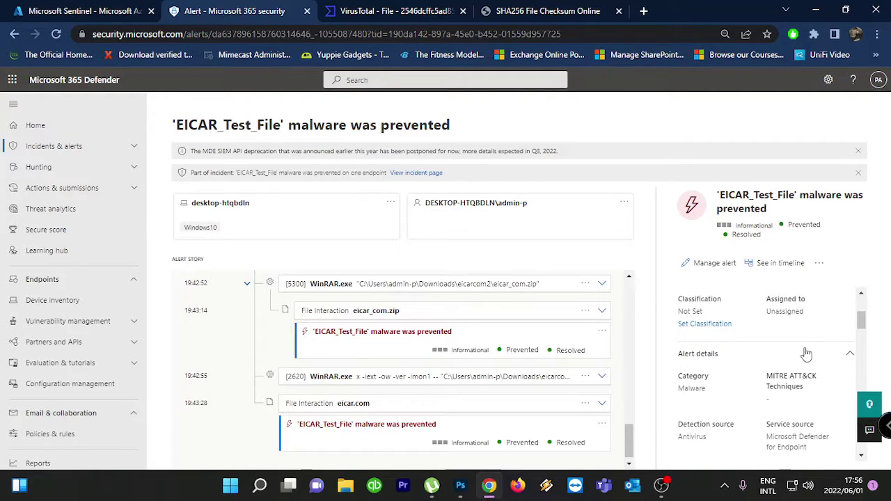
scroll(810, 352, "up", 1)
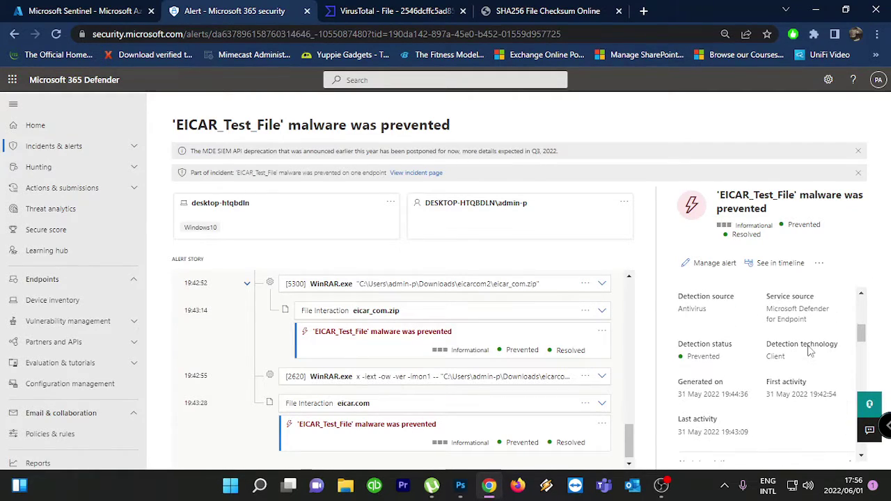
scroll(766, 317, "down", 5)
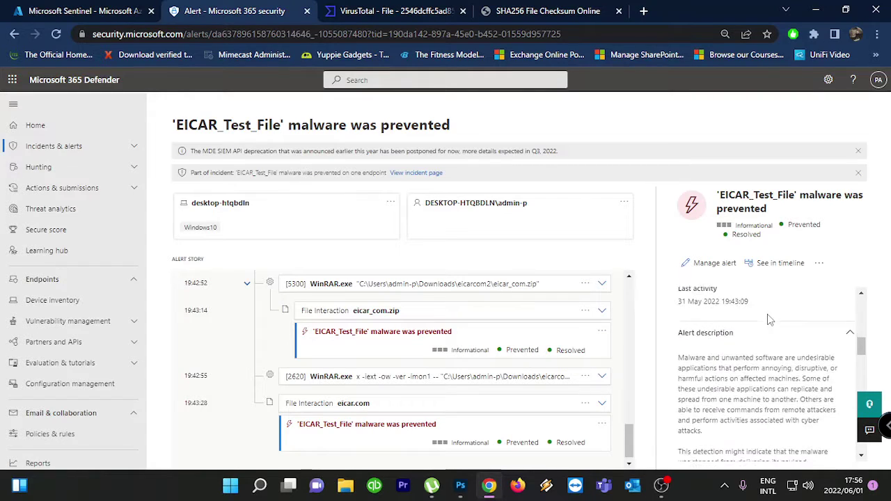
scroll(766, 319, "down", 5)
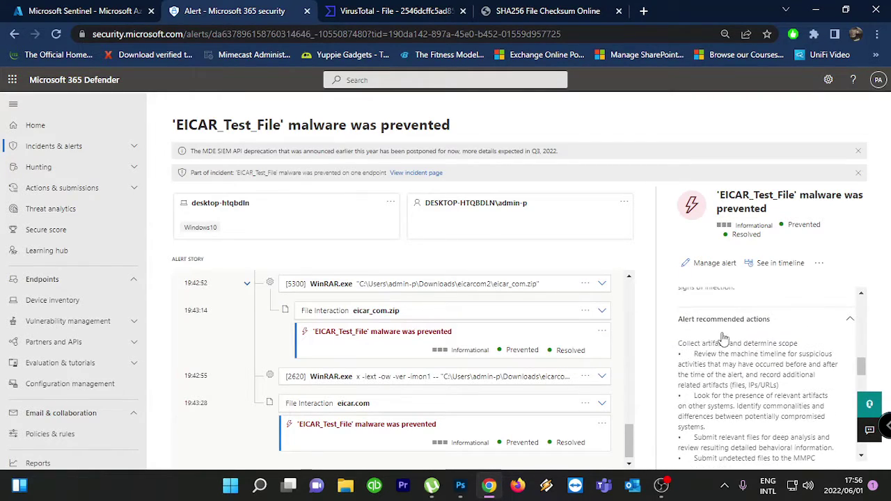
scroll(763, 346, "down", 2)
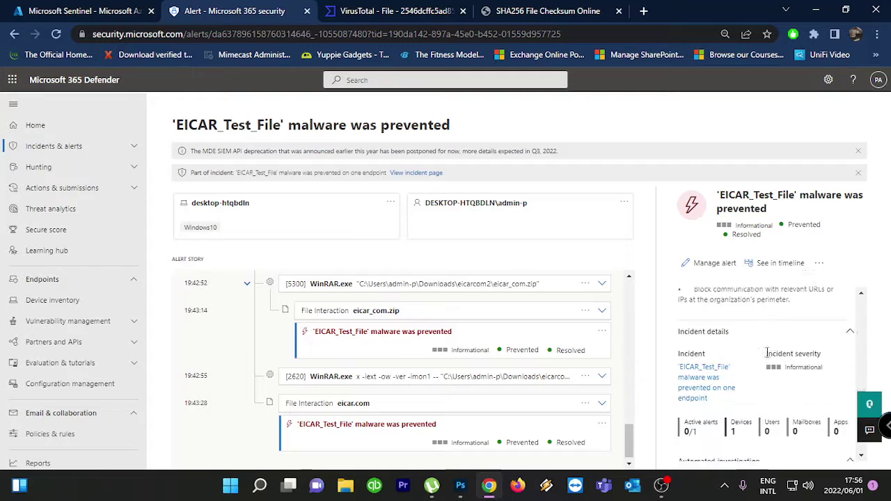
From the Sentinel incidents list, open incident 1's full details and launch its investigation graph.
left_click(69, 9)
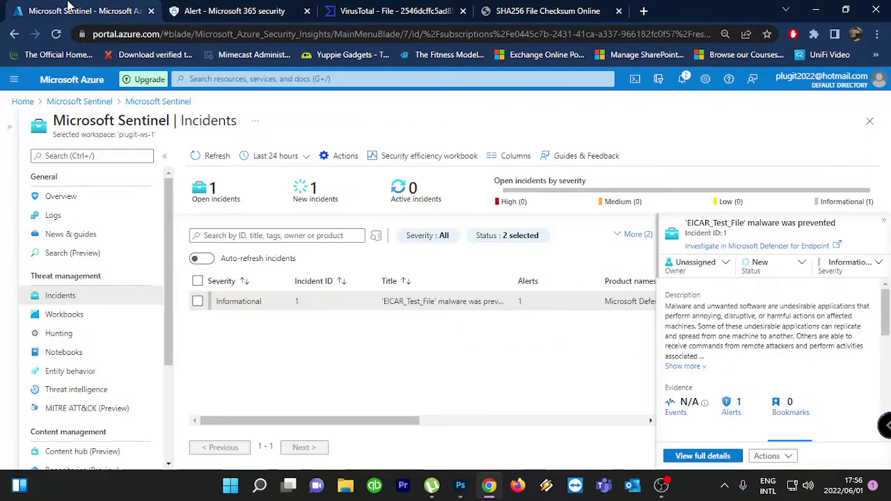
scroll(763, 317, "down", 5)
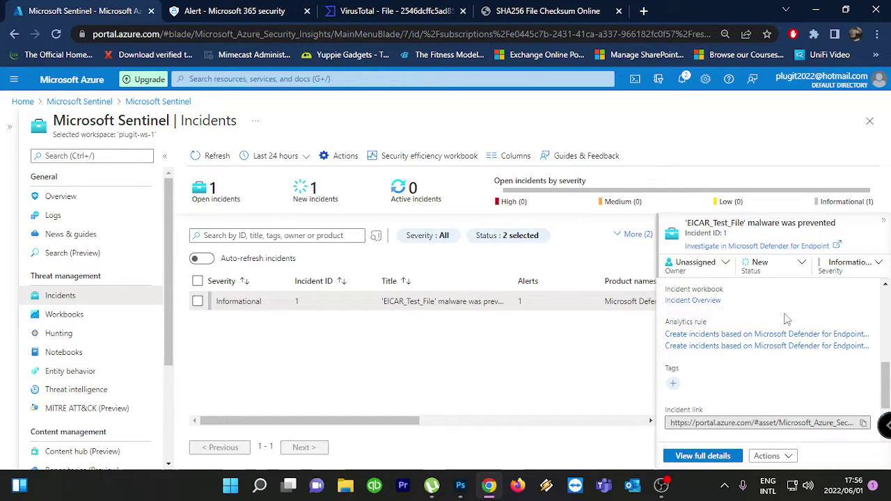
scroll(794, 324, "down", 3)
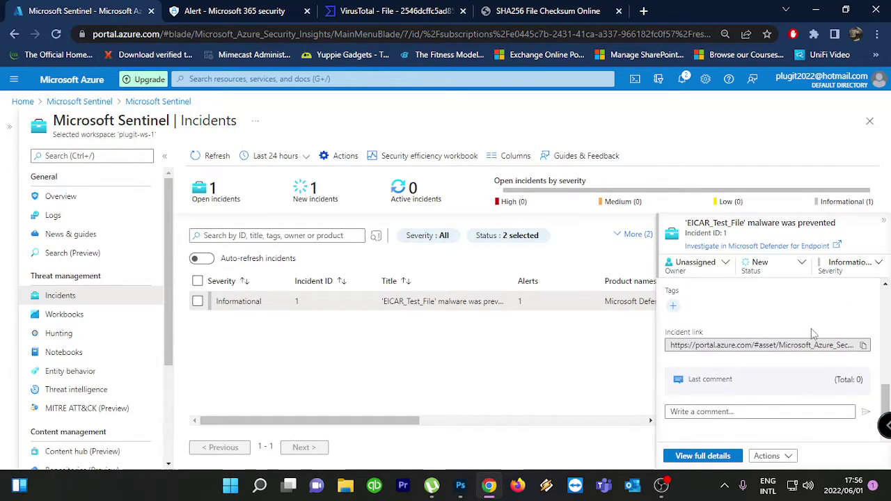
left_click(702, 456)
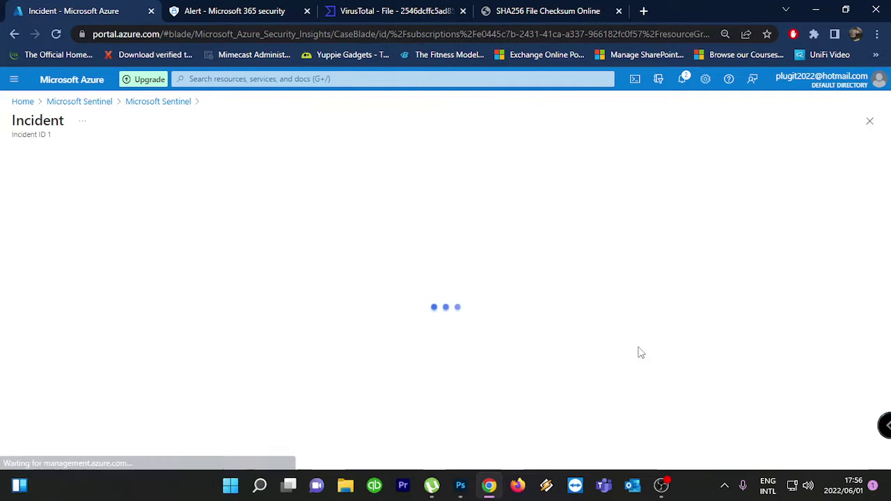
scroll(115, 328, "down", 1)
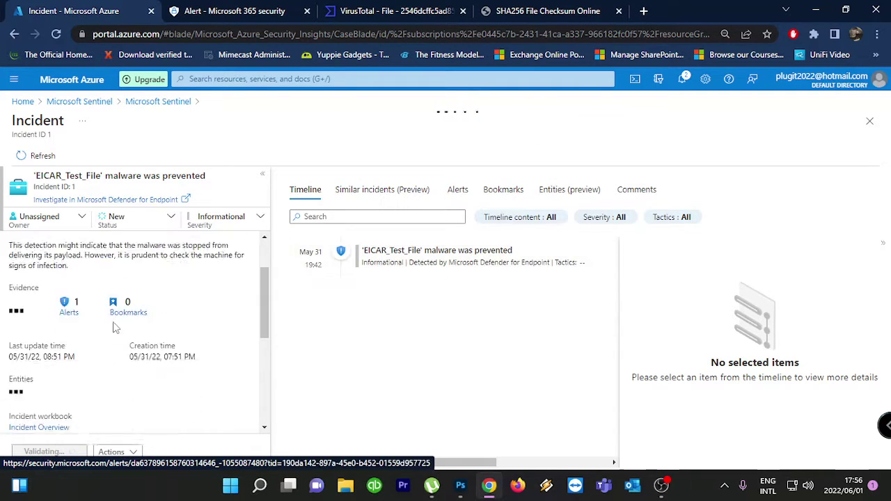
scroll(84, 338, "down", 3)
left_click(34, 453)
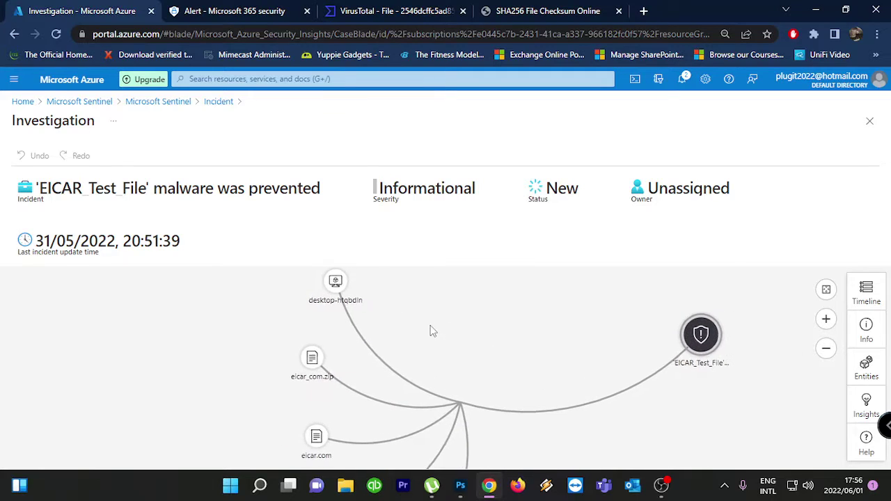
Inspect the desktop-htqbdln device node's details in the investigation graph.
left_click(310, 318)
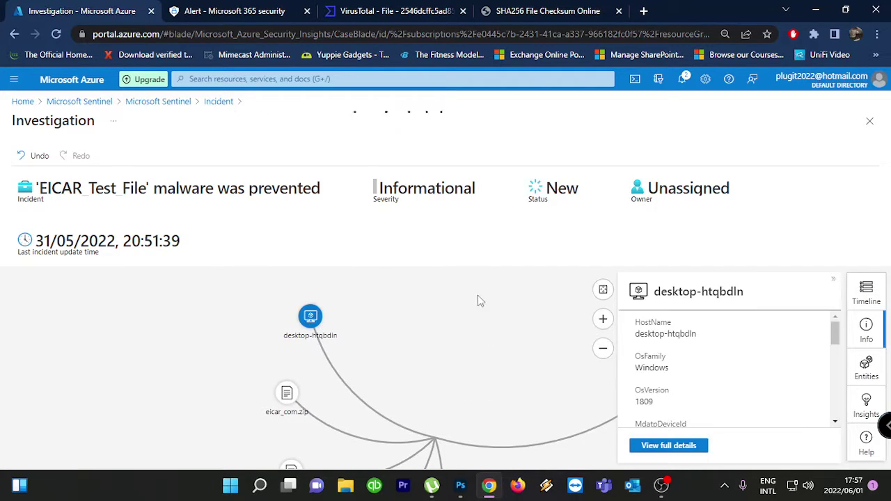
scroll(741, 359, "down", 5)
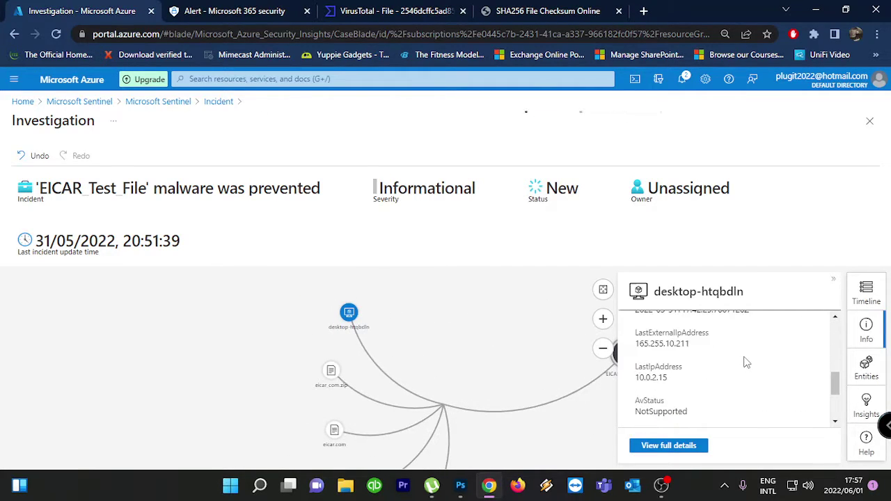
scroll(745, 362, "down", 3)
scroll(747, 364, "up", 5)
scroll(742, 361, "up", 5)
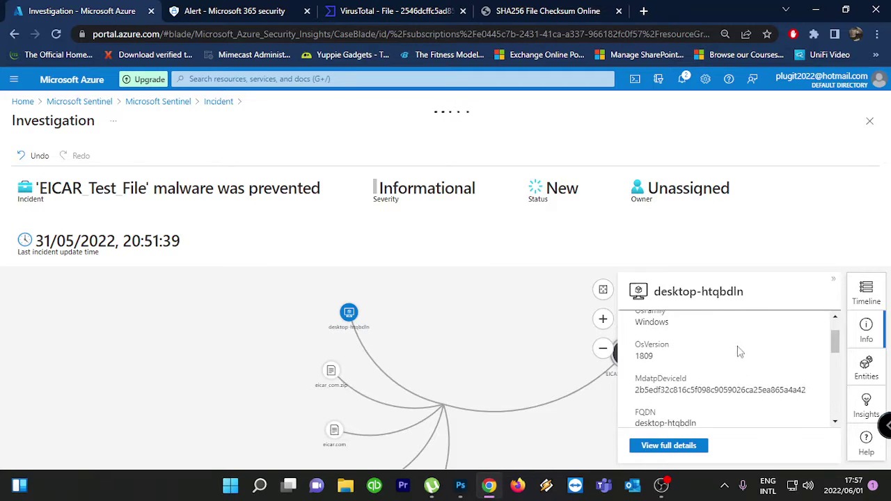
scroll(679, 341, "down", 5)
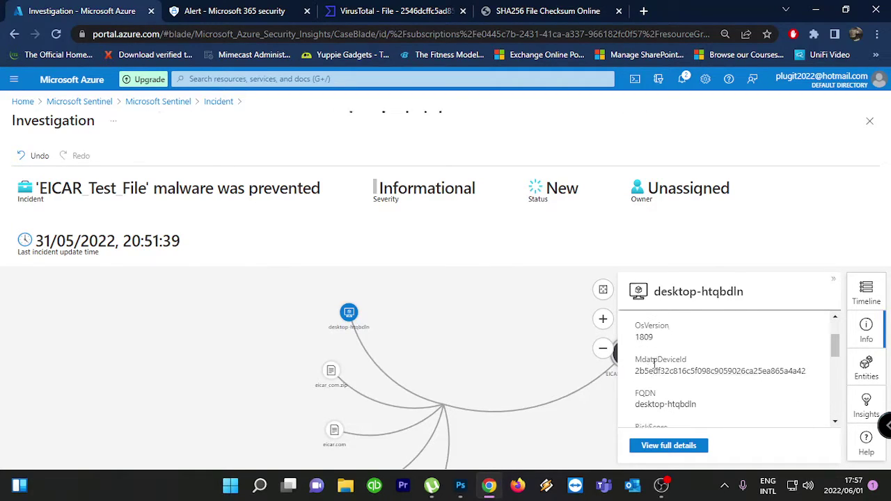
scroll(689, 354, "down", 1)
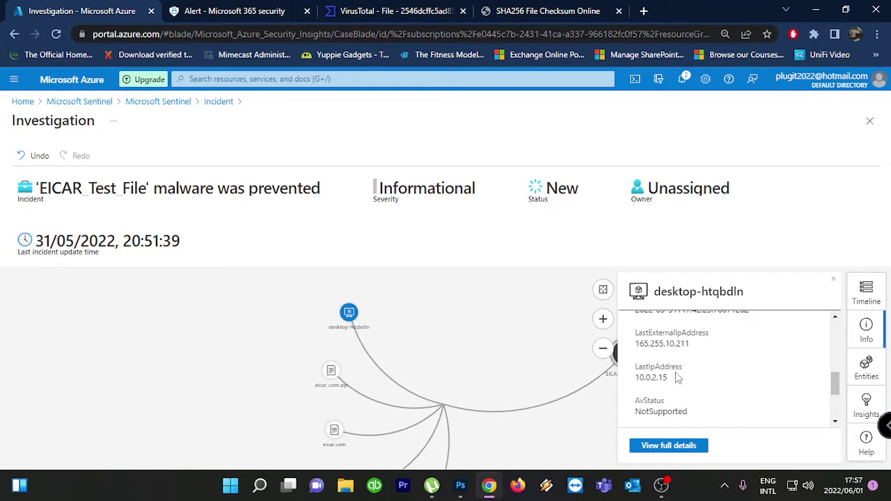
scroll(769, 377, "down", 3)
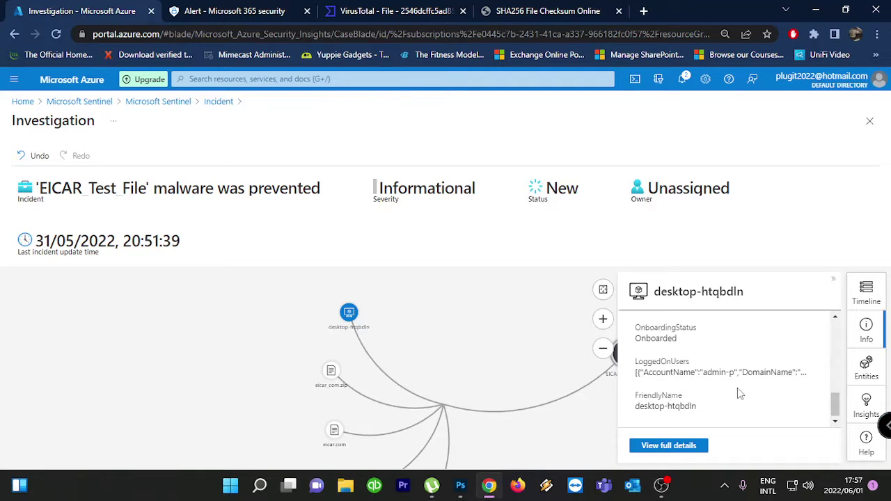
scroll(742, 388, "up", 3)
scroll(749, 384, "up", 4)
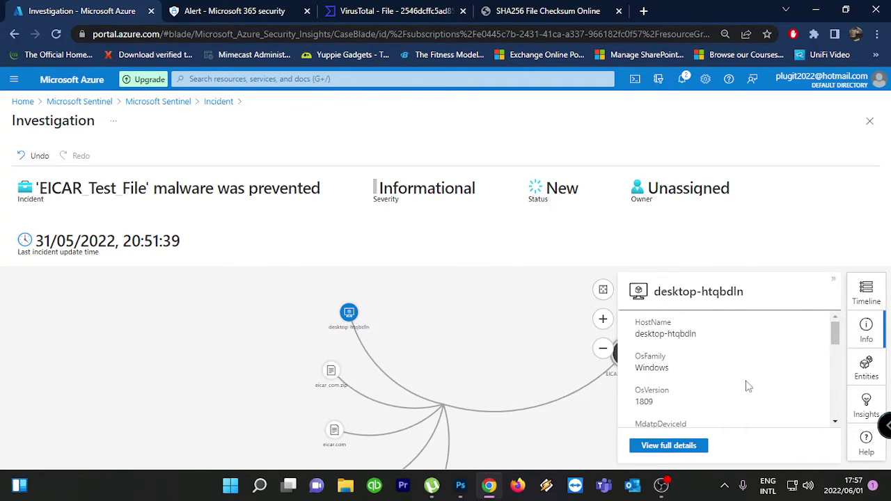
left_click_drag(519, 336, 401, 271)
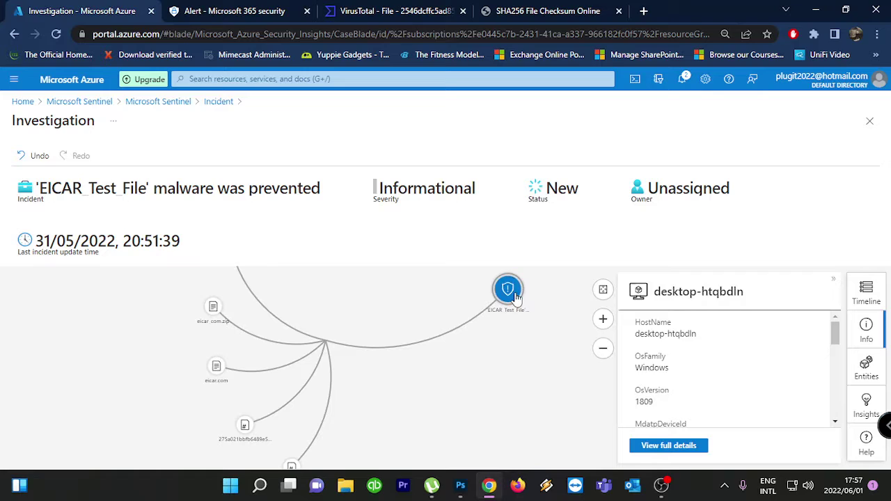
Review the EICAR alert node's details in the graph.
left_click(509, 291)
scroll(726, 348, "down", 2)
scroll(726, 349, "down", 3)
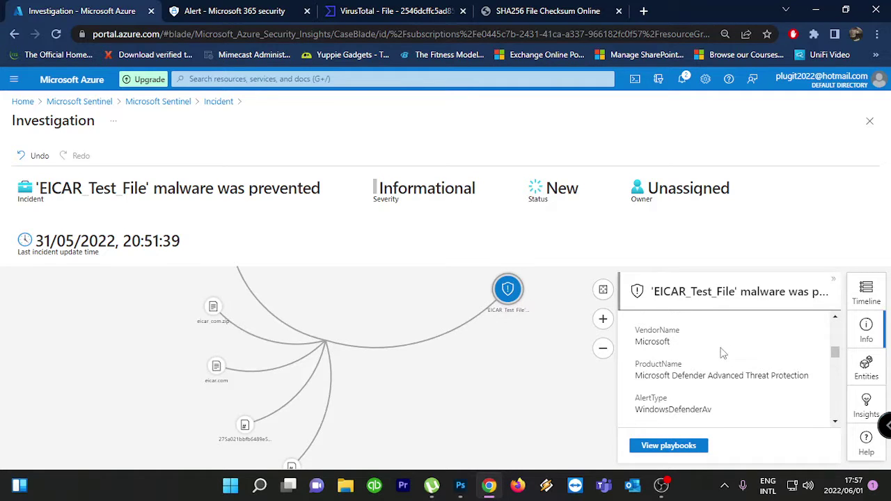
scroll(724, 355, "down", 2)
scroll(729, 352, "up", 2)
scroll(724, 356, "down", 1)
scroll(718, 357, "down", 6)
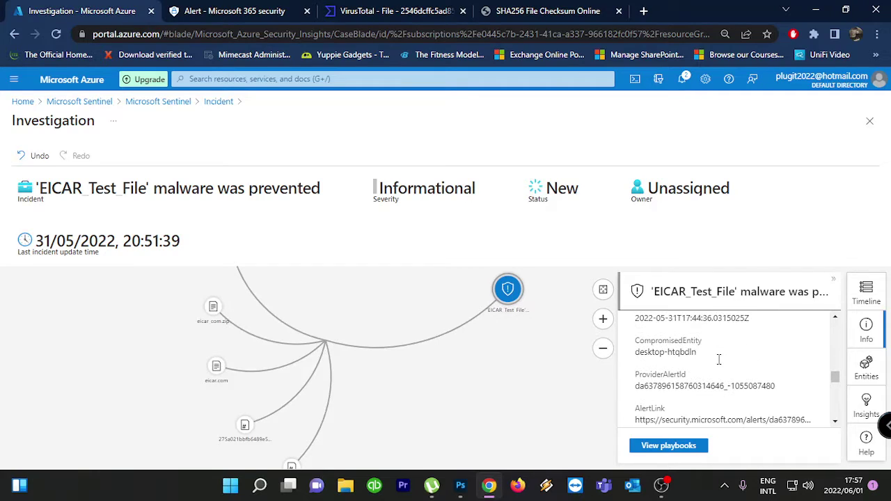
scroll(717, 369, "down", 4)
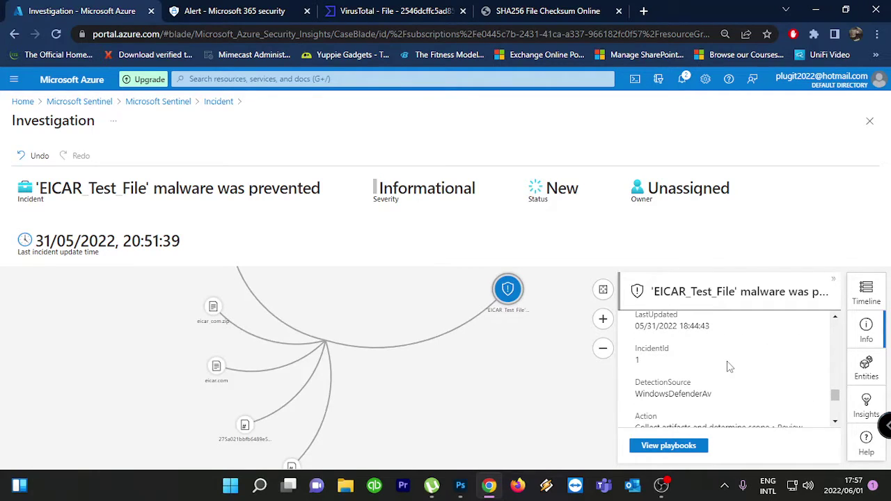
View the SHA256 hash, SHA1 hash and eicar.com file entity details.
left_click_drag(534, 354, 583, 281)
left_click(330, 355)
left_click(317, 351)
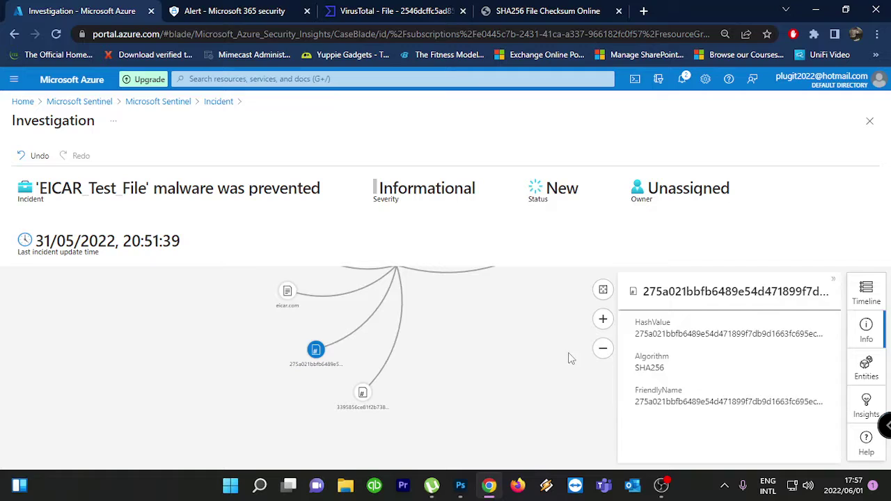
left_click(362, 393)
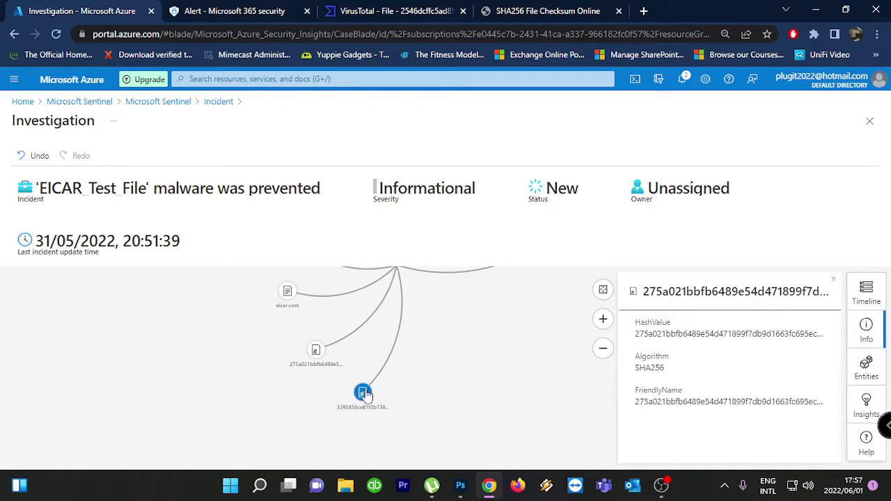
left_click(288, 294)
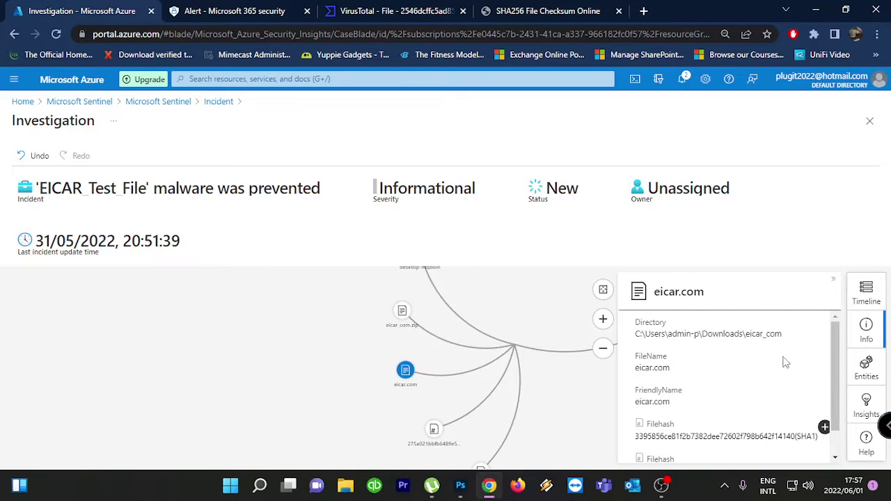
Check insights for eicar.com and list all five entities related to the incident.
scroll(773, 384, "down", 1)
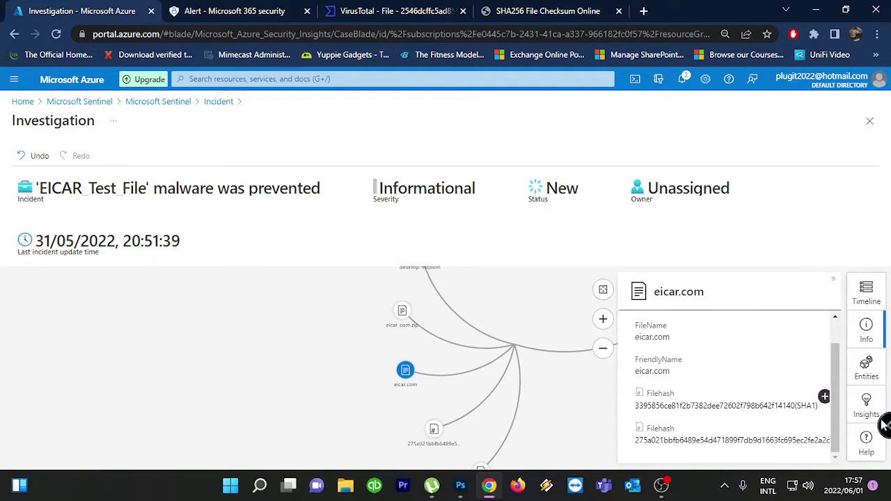
left_click(867, 399)
left_click(867, 372)
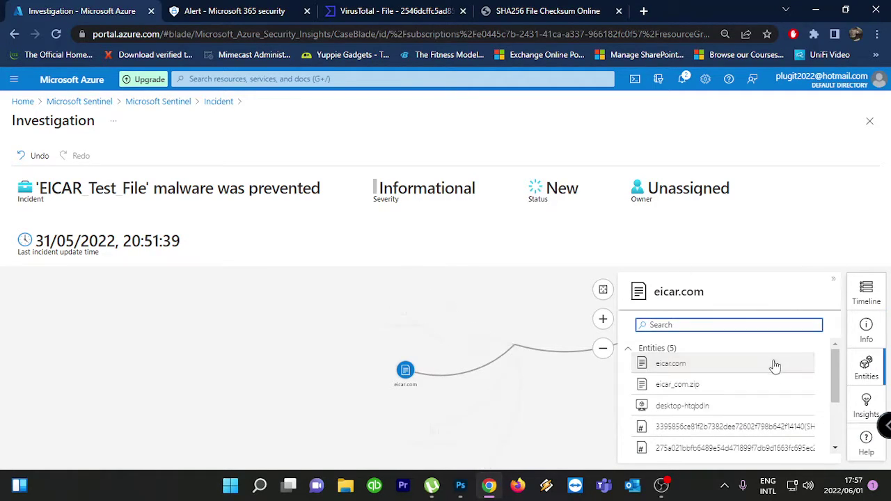
scroll(759, 376, "down", 3)
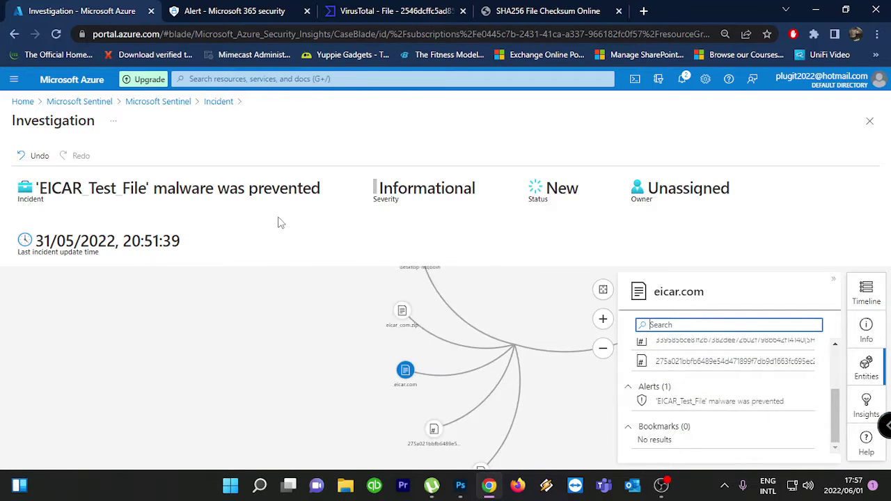
Leave the investigation graph for the incidents list, briefly opening and closing the Defender page.
left_click(170, 104)
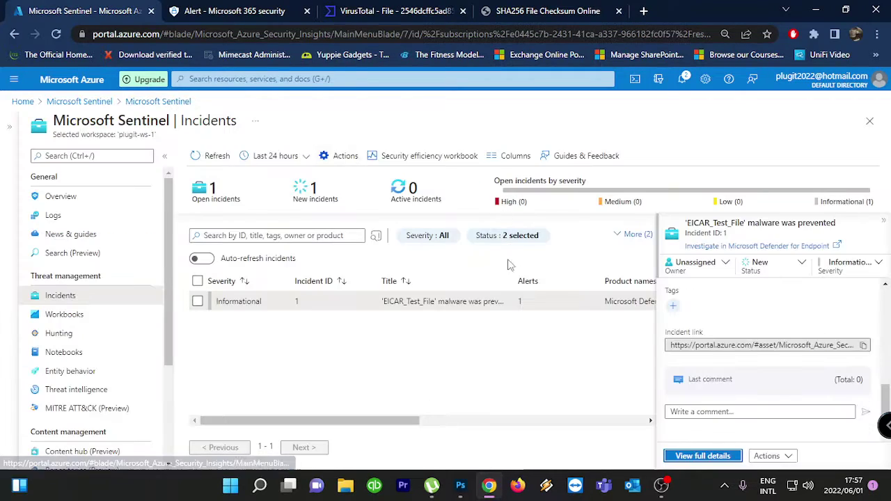
left_click(766, 248)
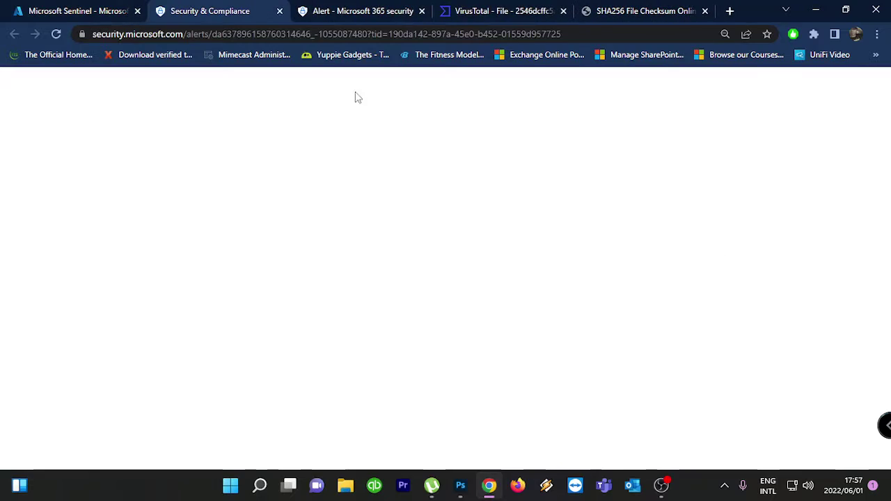
left_click(278, 10)
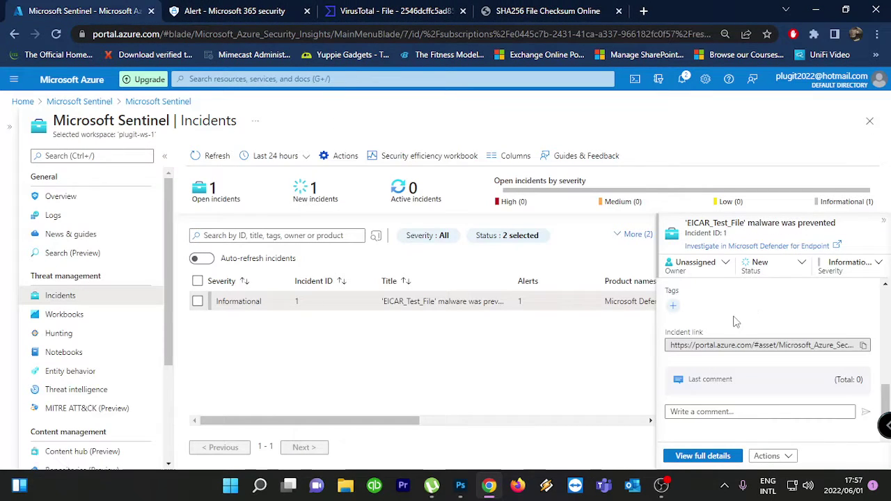
scroll(742, 319, "up", 5)
scroll(742, 319, "down", 3)
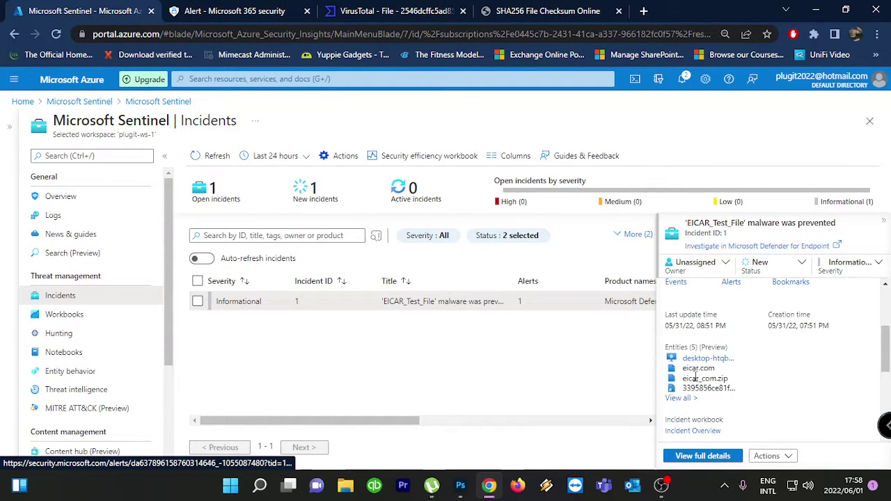
Confirm five entities and no similar incidents in full details, then return to Incidents.
left_click(679, 402)
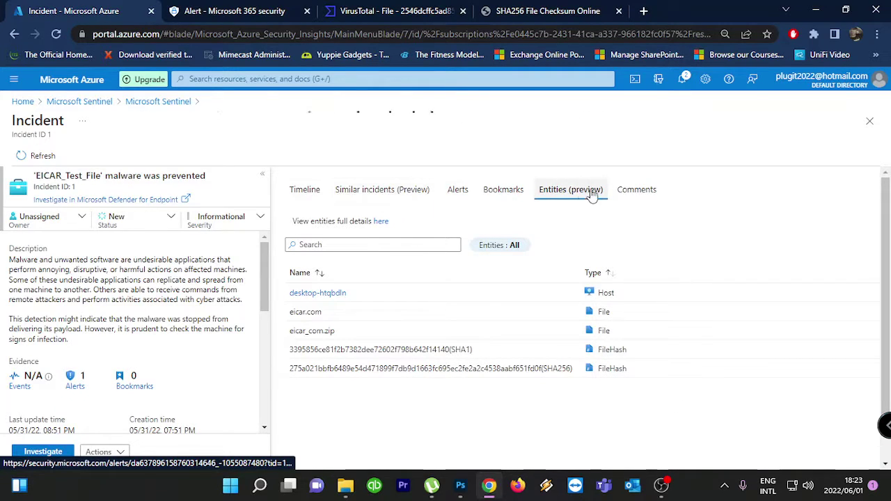
left_click(378, 193)
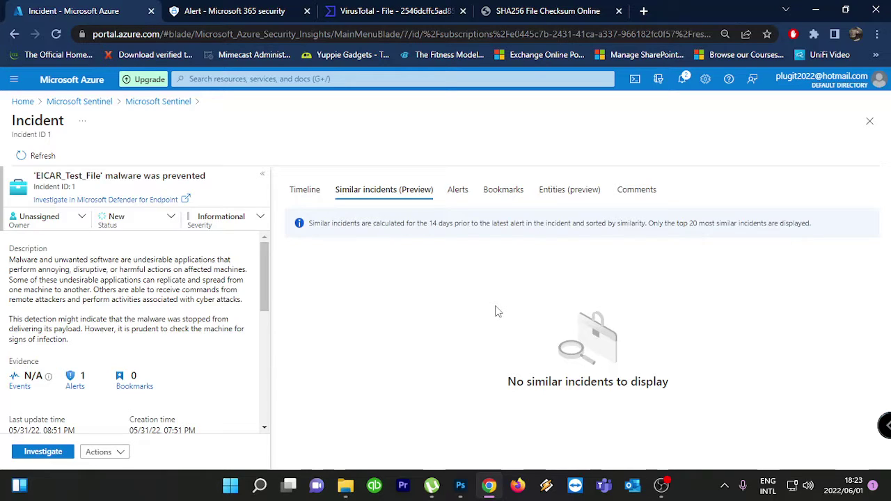
left_click(174, 102)
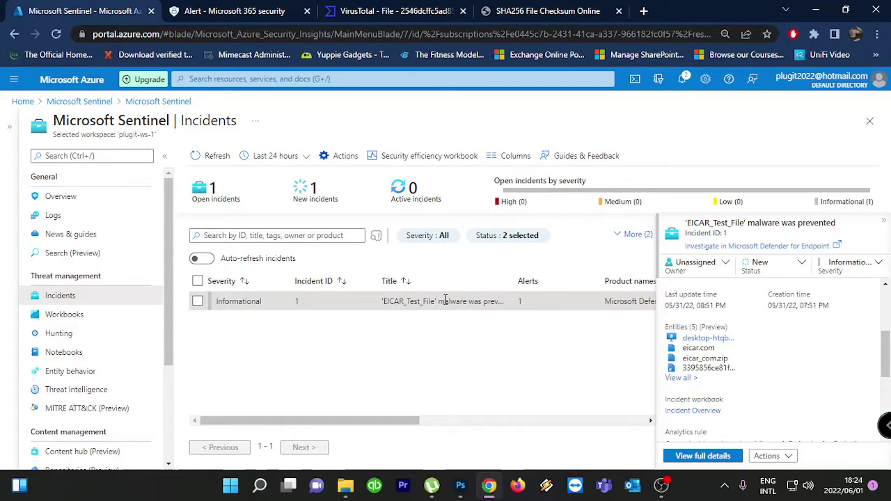
Copy the EICAR incident title and open Logs with the example Queries dialog dismissed.
left_click_drag(838, 225, 685, 223)
right_click(717, 220)
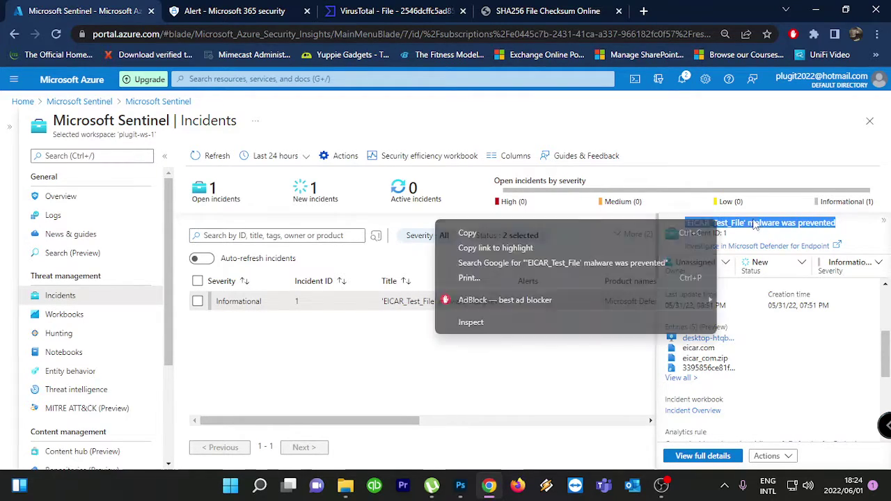
left_click(688, 233)
left_click(70, 215)
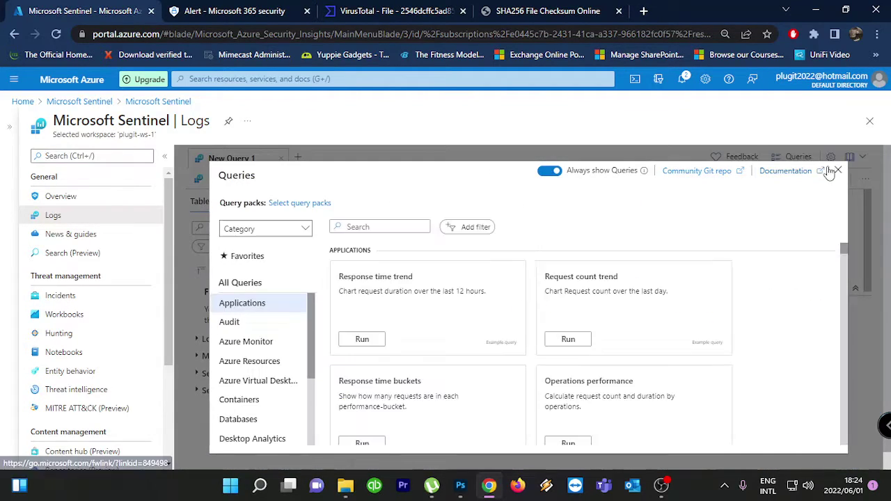
left_click(838, 170)
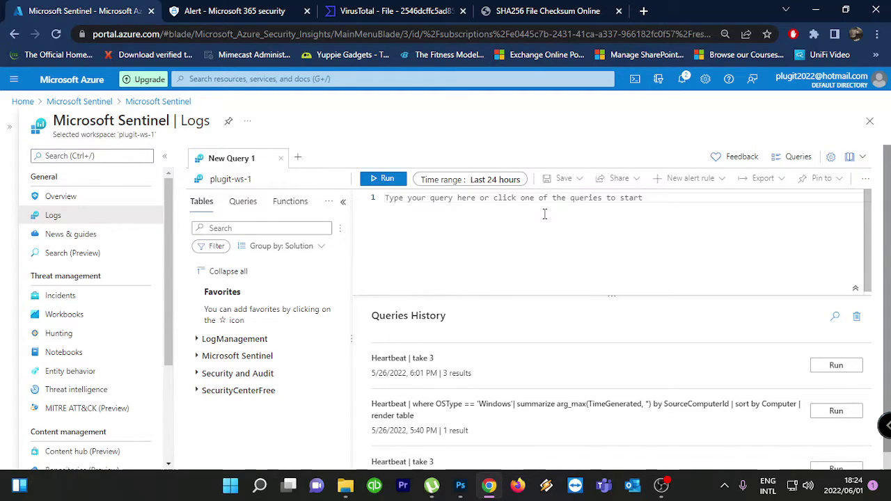
Write search "EICAR_Test_File" followed by a | distinct line in the query editor.
type("s")
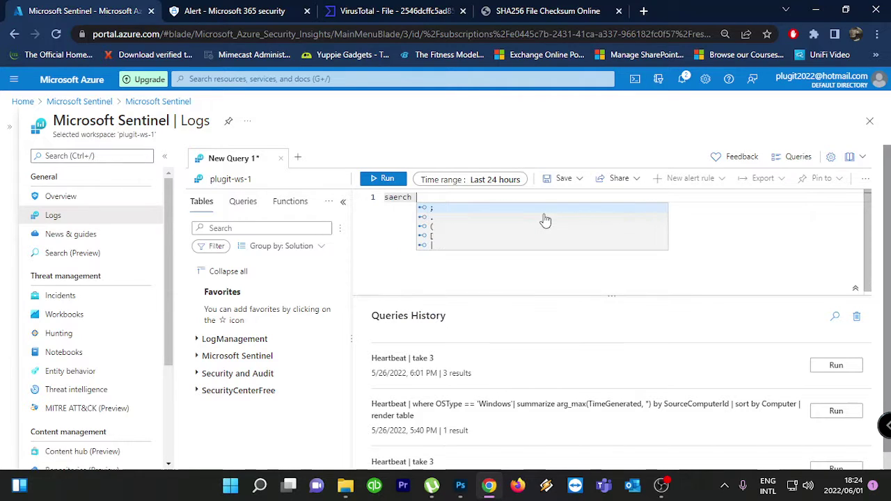
type("earc")
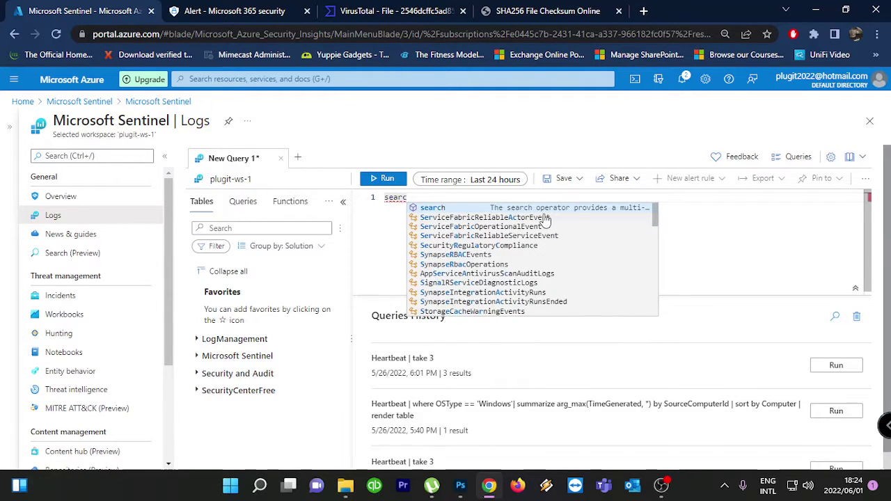
type("h")
key("ctrl+v")
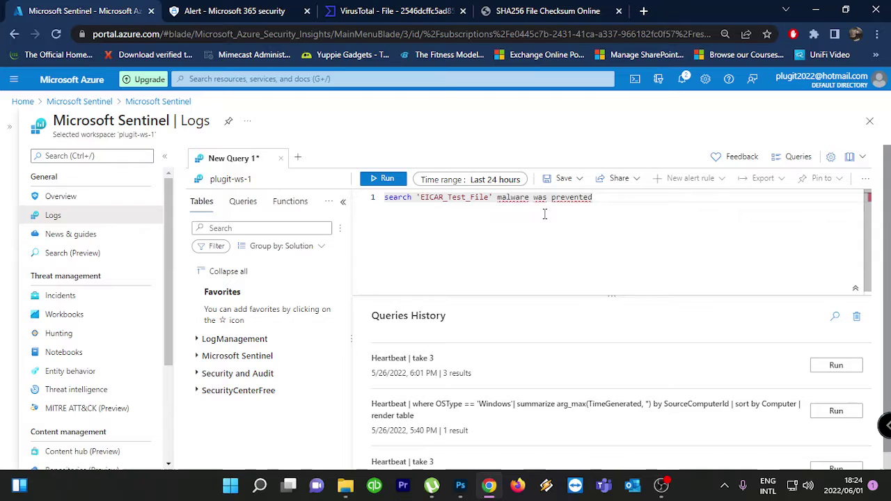
key("BackSpace")
key("BackSpace")
key("BackSpace")
key("BackSpace")
key("BackSpace")
key("BackSpace")
key("BackSpace")
key("BackSpace")
key("BackSpace")
key("BackSpace")
key("BackSpace")
key("BackSpace")
key("BackSpace")
key("BackSpace")
key("BackSpace")
key("BackSpace")
key("BackSpace")
key("BackSpace")
key("BackSpace")
key("BackSpace")
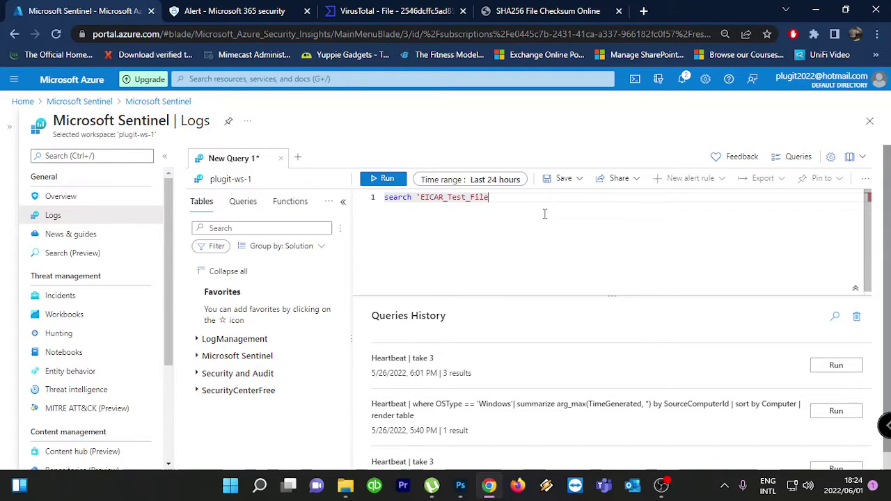
type("'")
key("BackSpace")
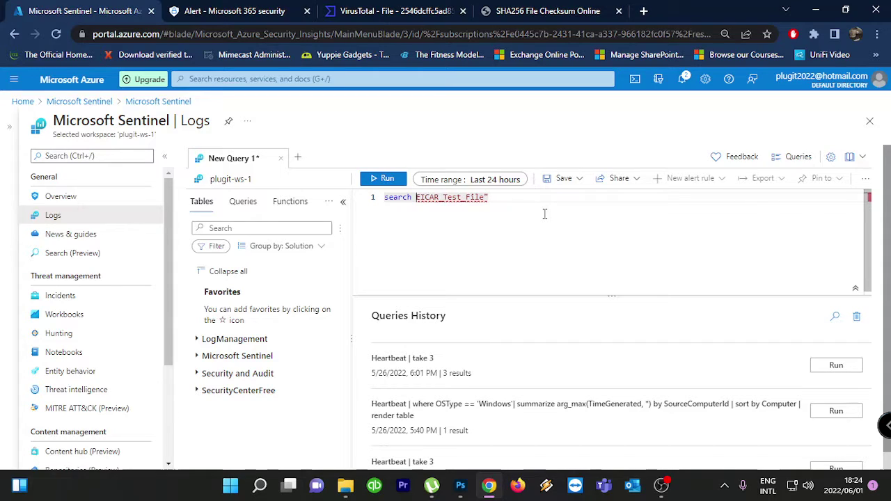
type("\"")
left_click(544, 213)
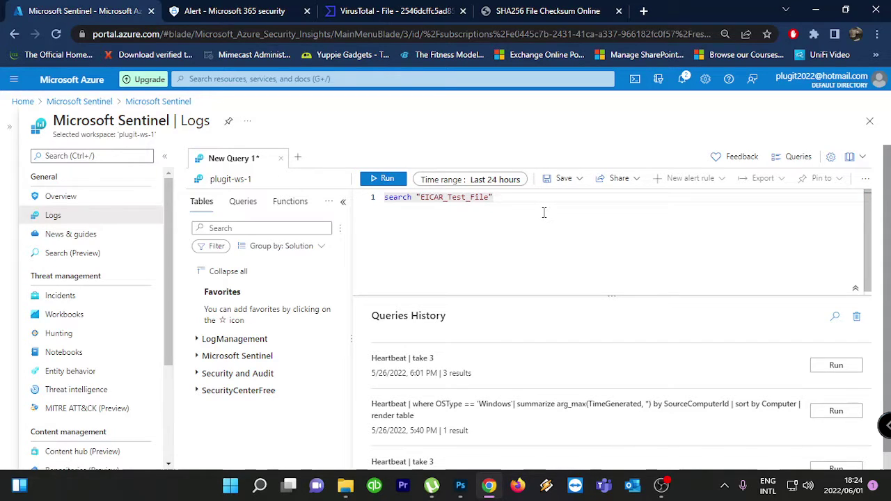
key("Return")
type("| dis")
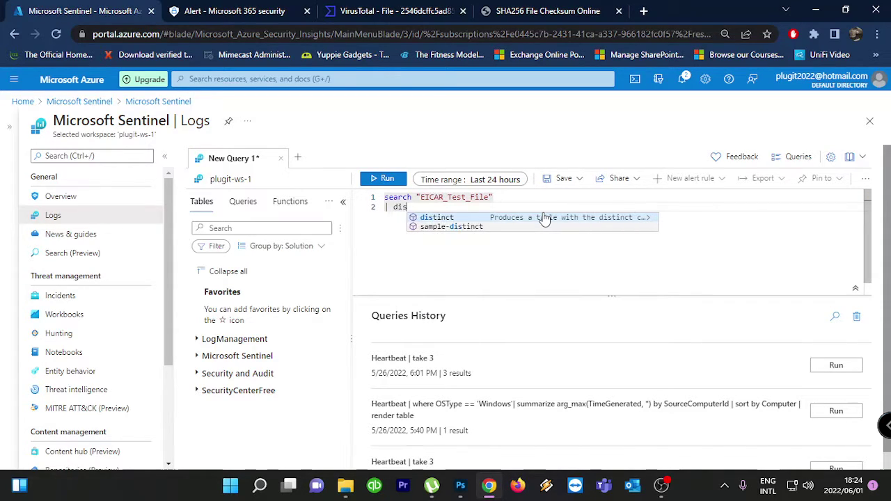
key("Tab")
Run the distinct $table query, broaden the term to "EICAR", and keep Last 24 hours.
type("$table")
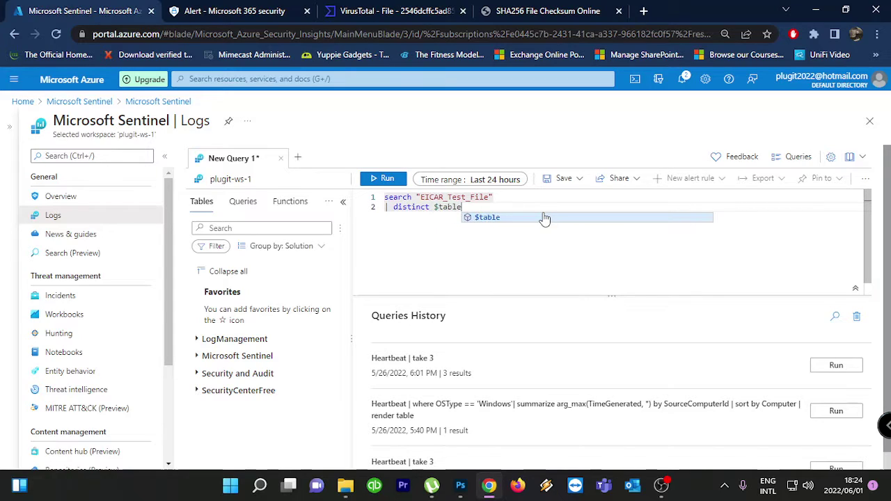
key("shift+Return")
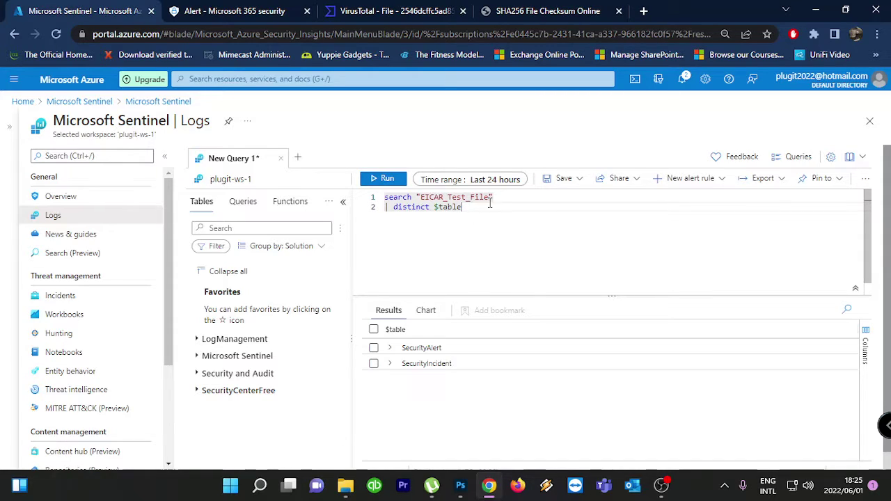
left_click_drag(492, 198, 444, 200)
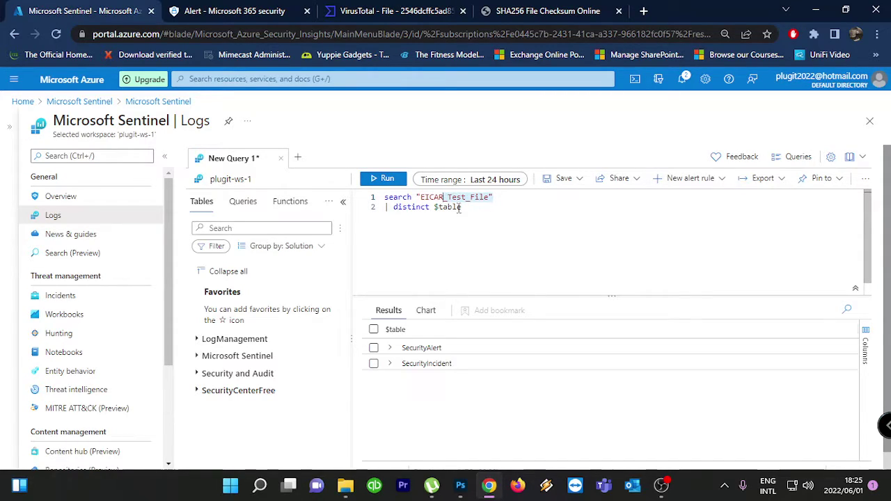
key("BackSpace")
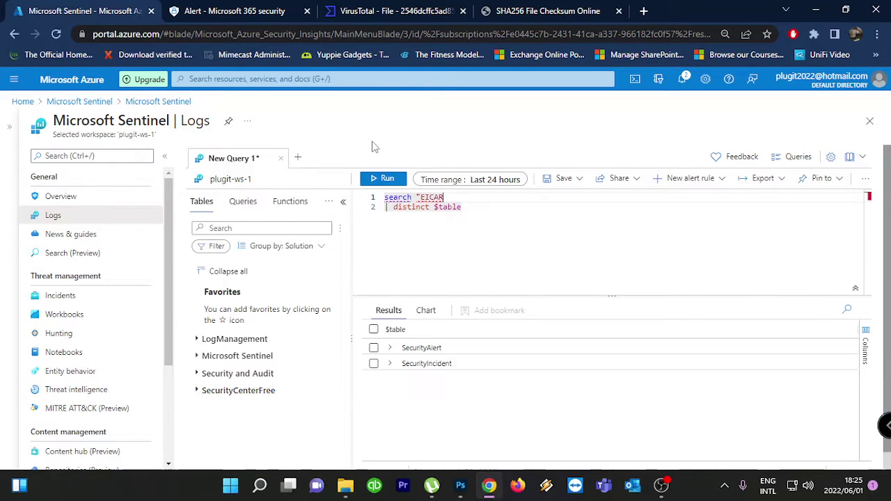
type("\"")
key("shift+Return")
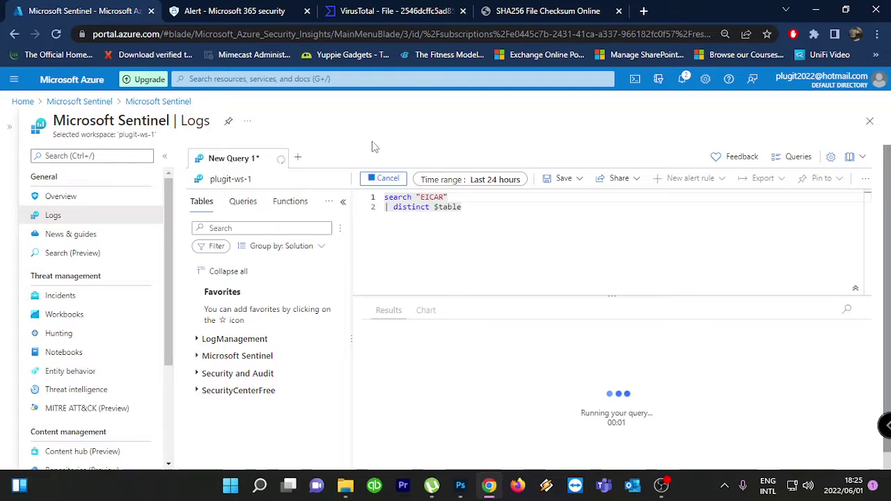
left_click(505, 180)
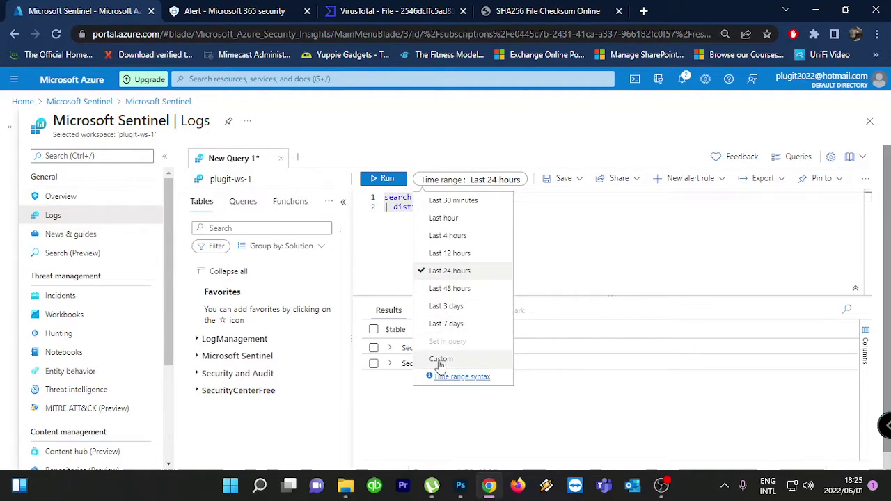
left_click(525, 205)
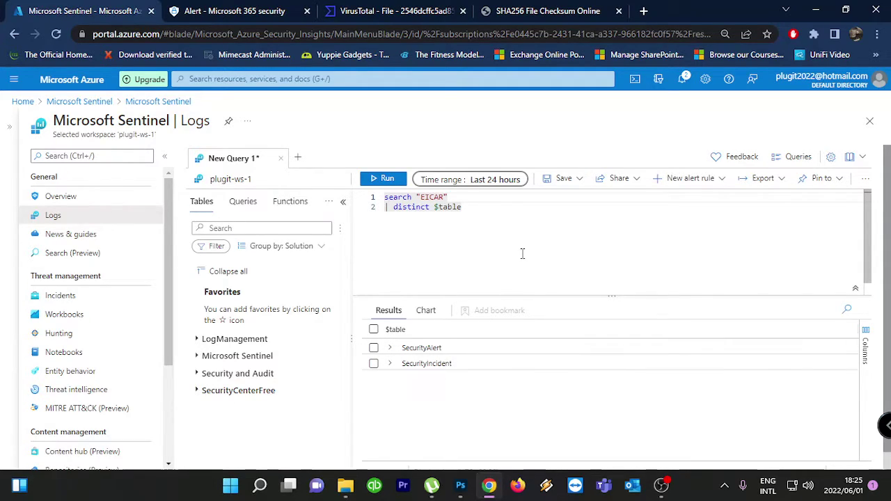
Start a second query on a new line using the SecurityAlert table.
left_click(511, 222)
key("Return")
key("Return")
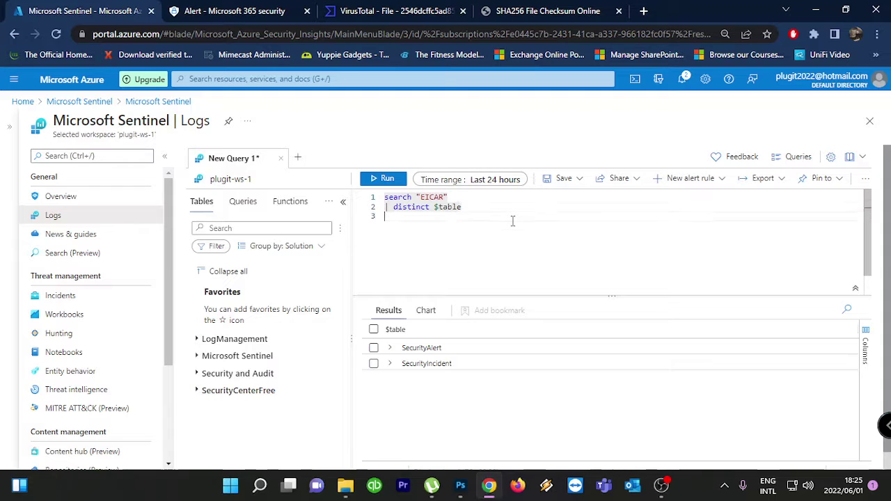
type("s")
type("i")
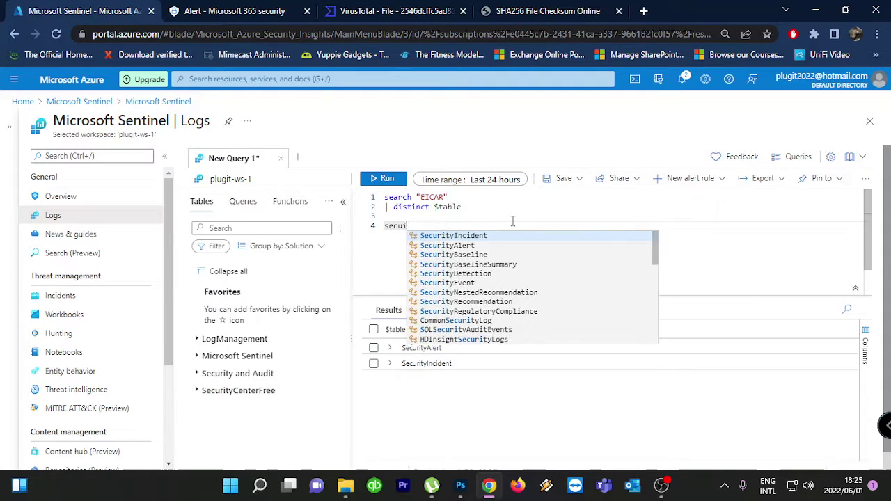
key("Return")
key("Return")
type("|")
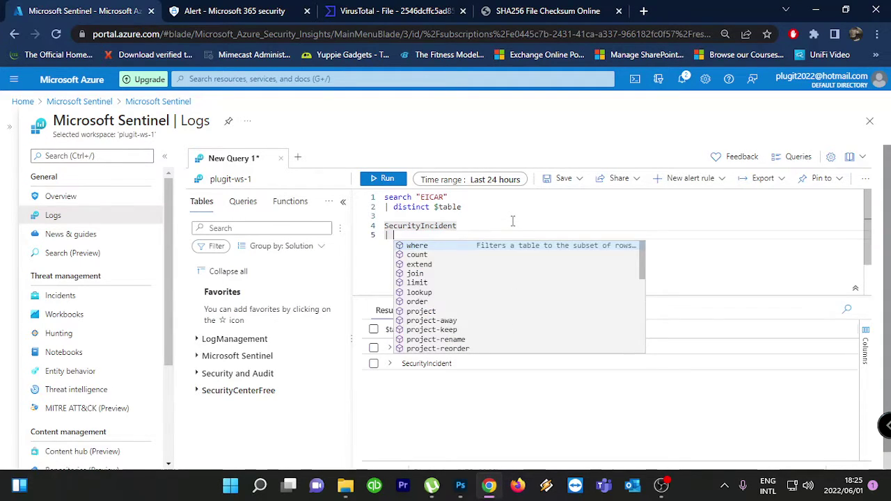
left_click(513, 220)
key("BackSpace")
key("BackSpace")
key("BackSpace")
key("BackSpace")
key("BackSpace")
key("BackSpace")
key("BackSpace")
key("BackSpace")
key("Return")
key("Down")
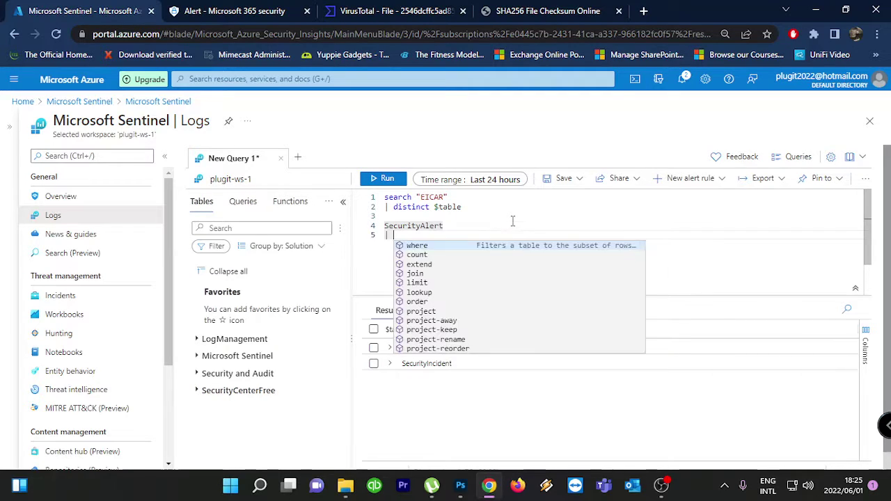
Add search "EICAR" to the SecurityAlert query and run it.
type("searc")
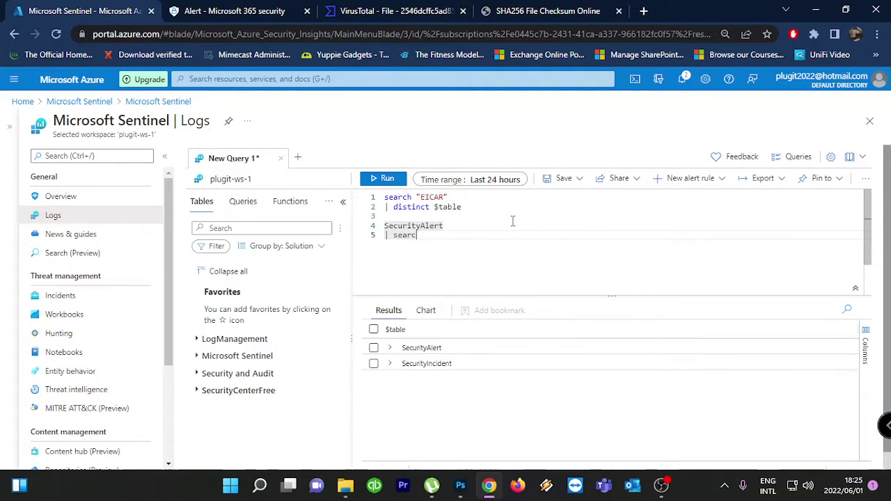
type("h \"")
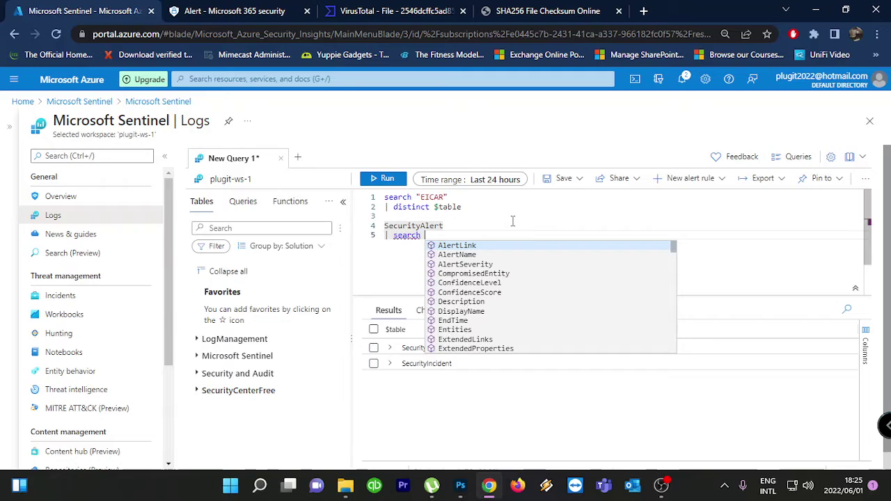
key("ctrl+v")
key("BackSpace")
key("BackSpace")
key("BackSpace")
key("BackSpace")
key("BackSpace")
key("BackSpace")
key("BackSpace")
key("BackSpace")
key("BackSpace")
key("BackSpace")
key("BackSpace")
key("BackSpace")
key("BackSpace")
key("BackSpace")
key("BackSpace")
key("BackSpace")
key("BackSpace")
key("BackSpace")
key("BackSpace")
key("BackSpace")
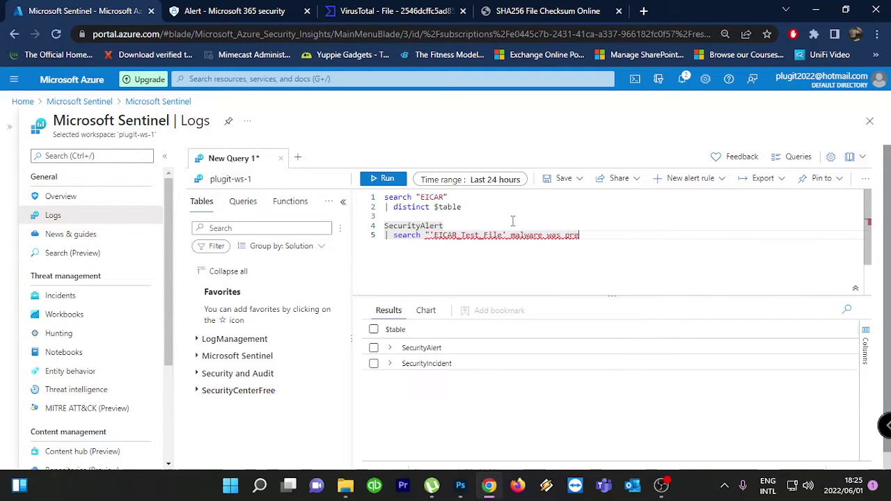
key("BackSpace")
key("BackSpace")
key("BackSpace")
key("BackSpace")
key("BackSpace")
key("BackSpace")
key("BackSpace")
key("BackSpace")
key("BackSpace")
key("BackSpace")
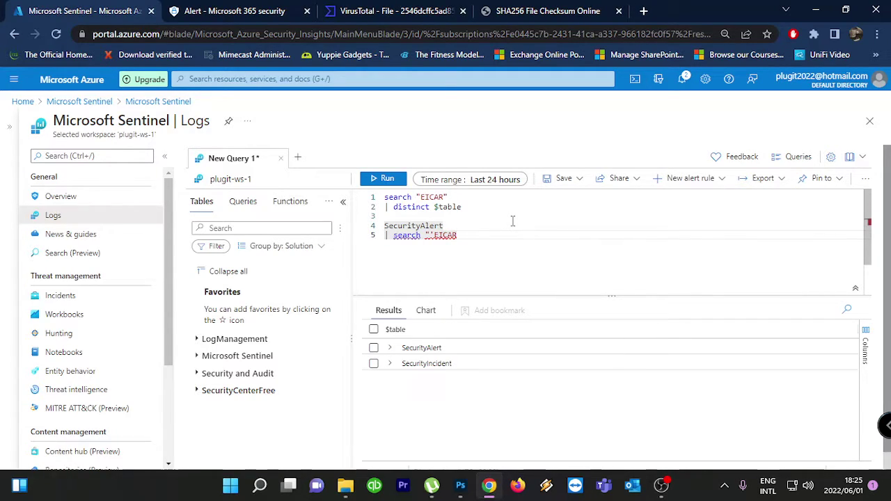
type("\"")
key("BackSpace")
key("shift+Return")
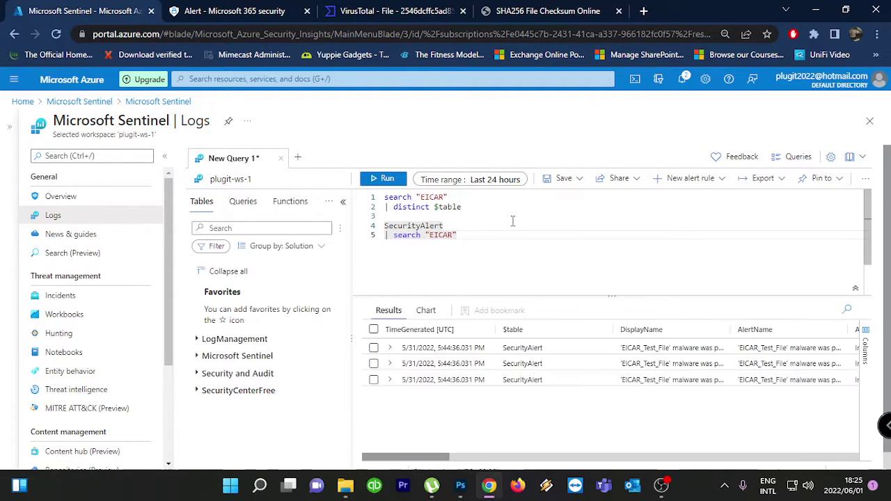
Expand the first of the three EICAR alerts to inspect its fields, then collapse it.
left_click(390, 347)
scroll(606, 393, "down", 5)
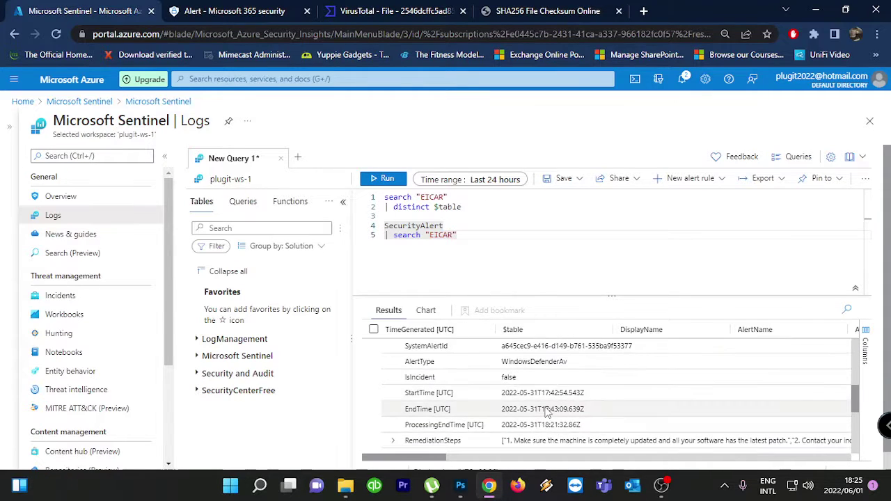
left_click(856, 287)
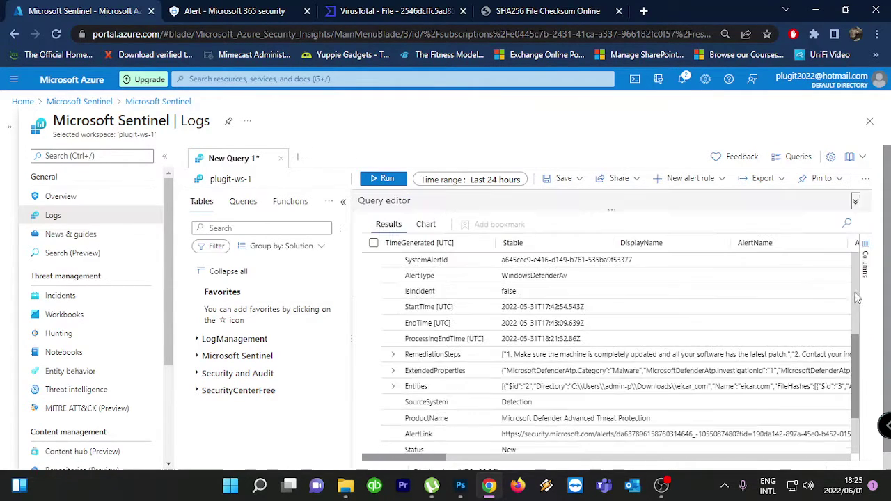
scroll(575, 306, "down", 2)
scroll(557, 313, "up", 5)
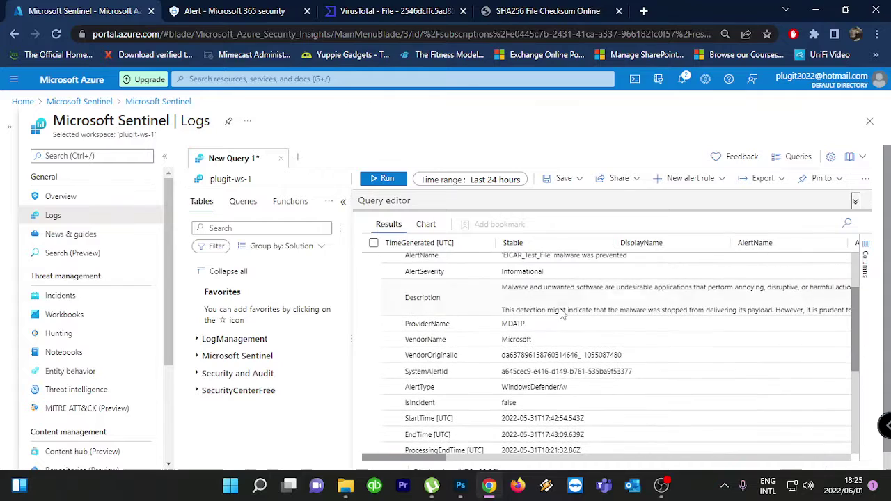
scroll(548, 322, "down", 10)
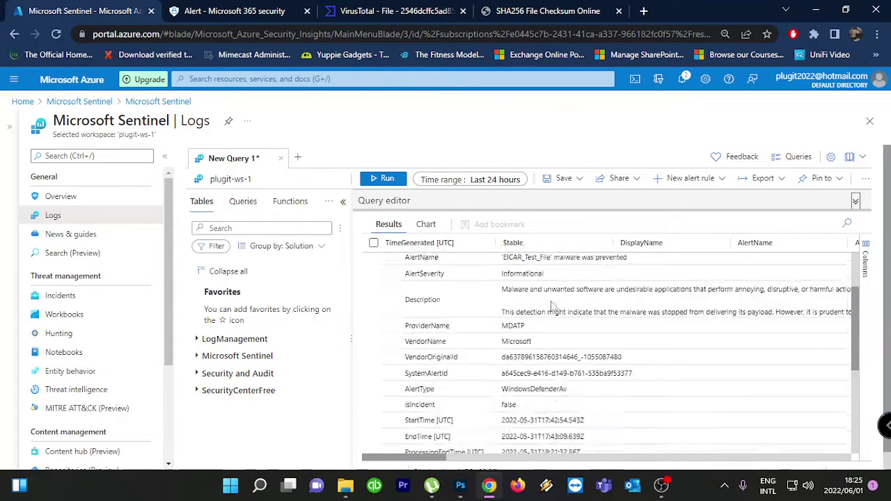
scroll(543, 334, "up", 3)
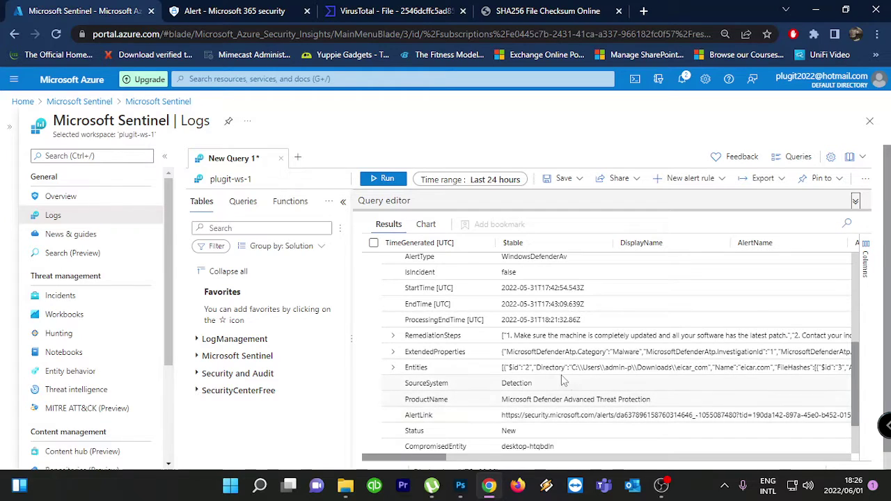
scroll(550, 351, "up", 4)
scroll(556, 348, "up", 3)
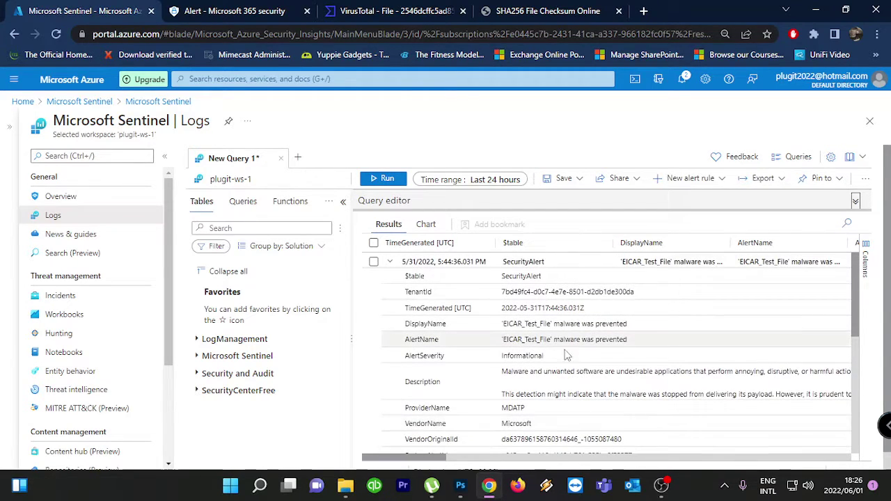
left_click(390, 262)
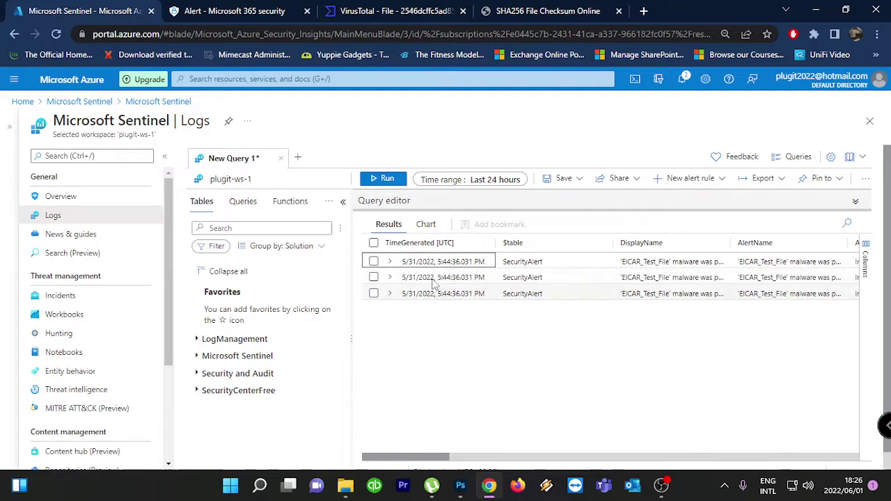
left_click(479, 182)
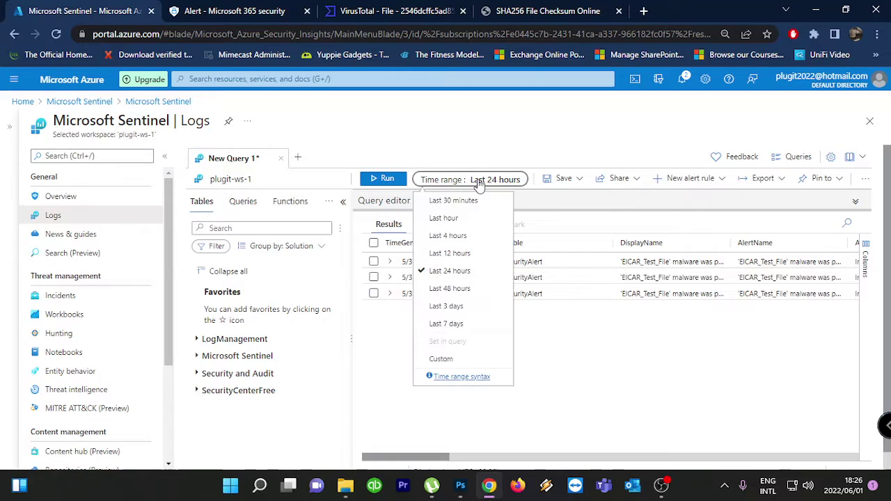
left_click(563, 342)
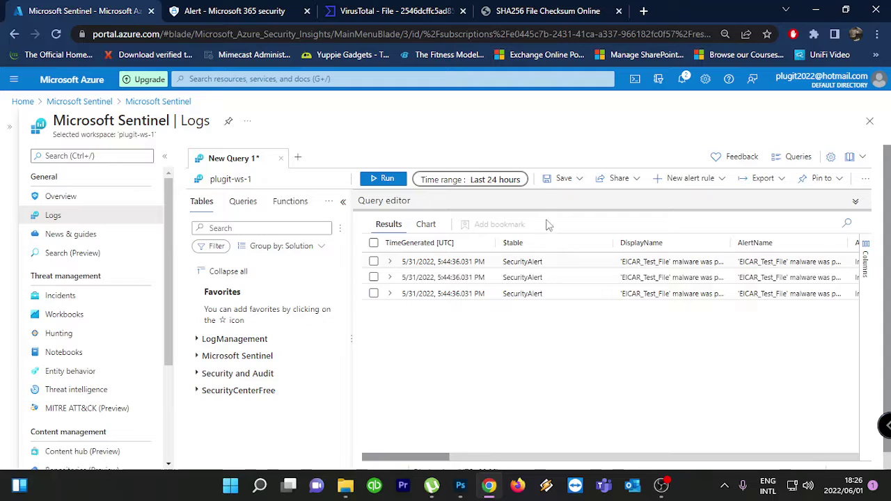
Discard the unsaved Logs query and go back to the Sentinel Incidents list.
left_click(286, 12)
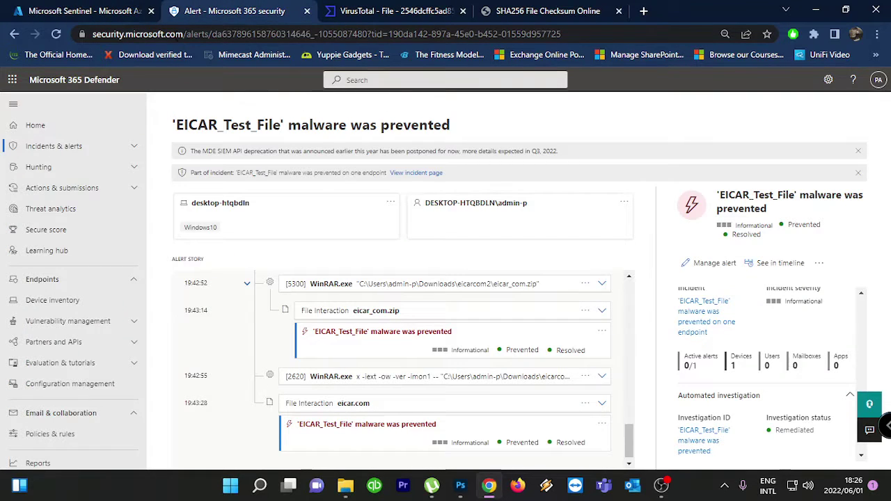
left_click(111, 11)
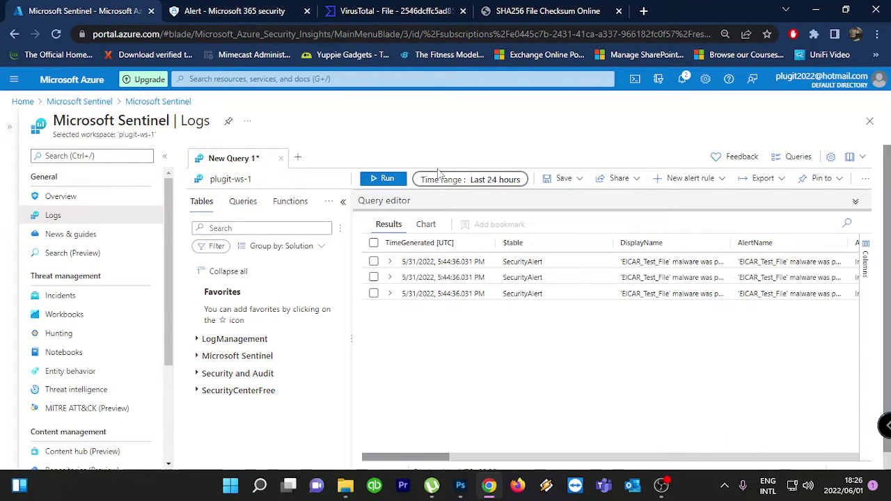
left_click(429, 202)
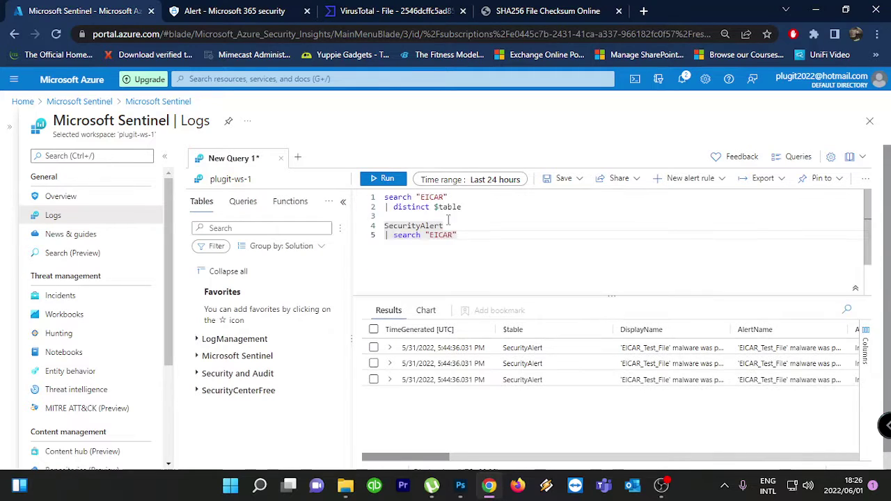
left_click(115, 295)
left_click(507, 108)
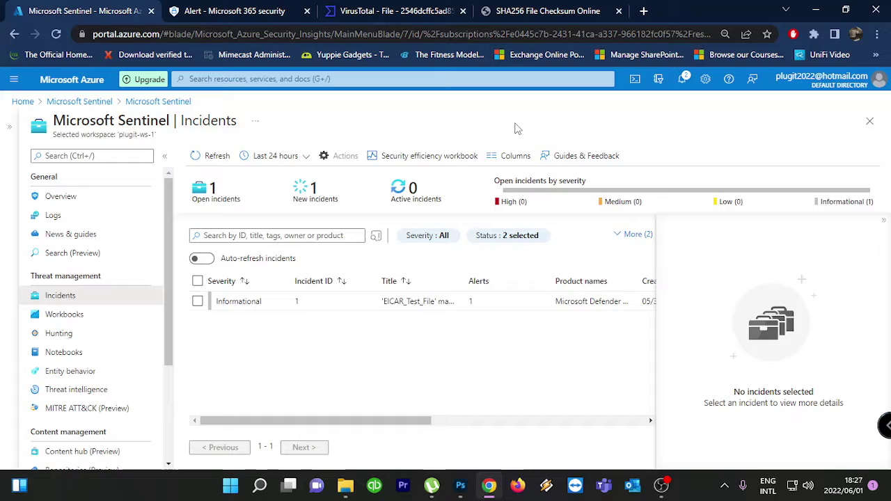
On the Defender EICAR alert, cancel Manage alert and open its remediated automated investigation.
left_click(250, 11)
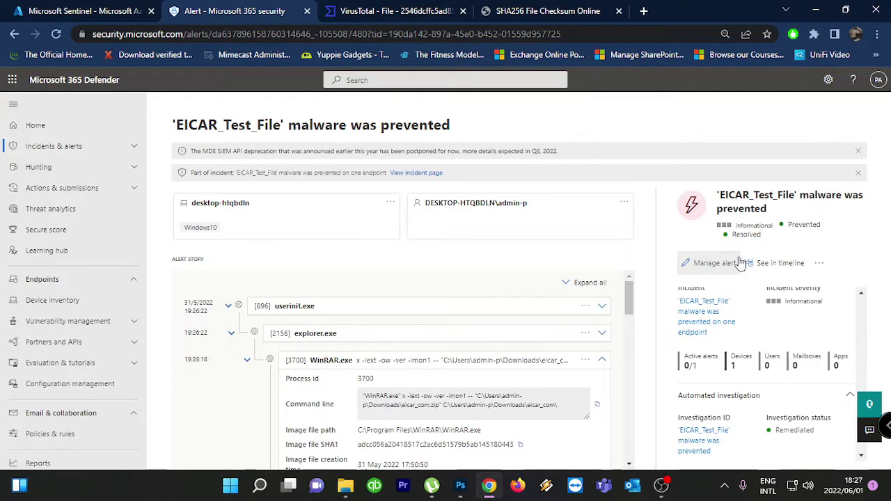
scroll(706, 334, "down", 10)
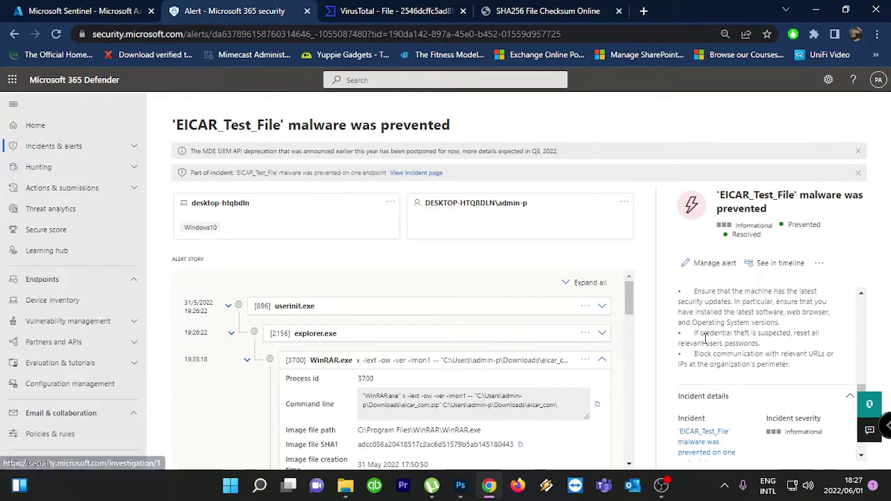
scroll(706, 337, "up", 10)
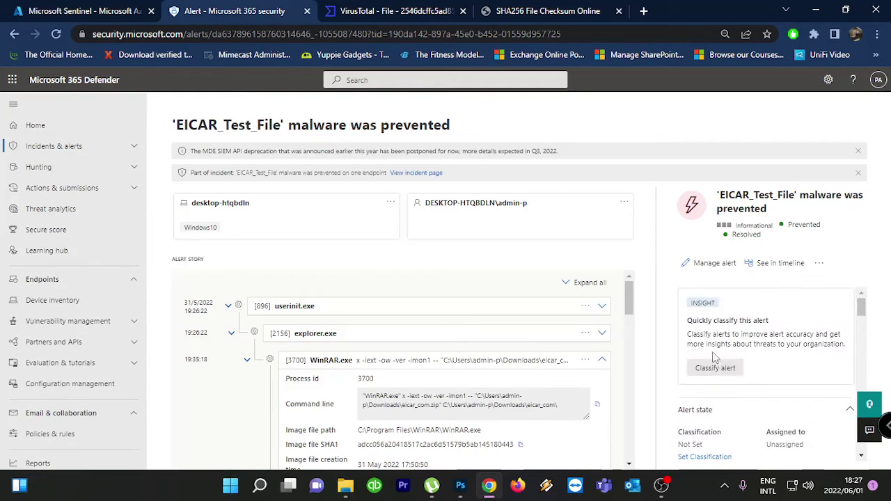
left_click(716, 263)
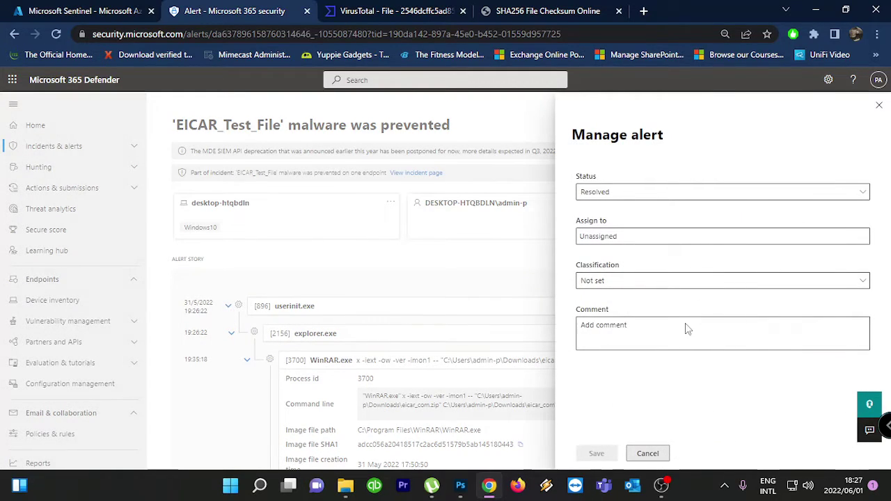
left_click(660, 454)
scroll(714, 374, "down", 5)
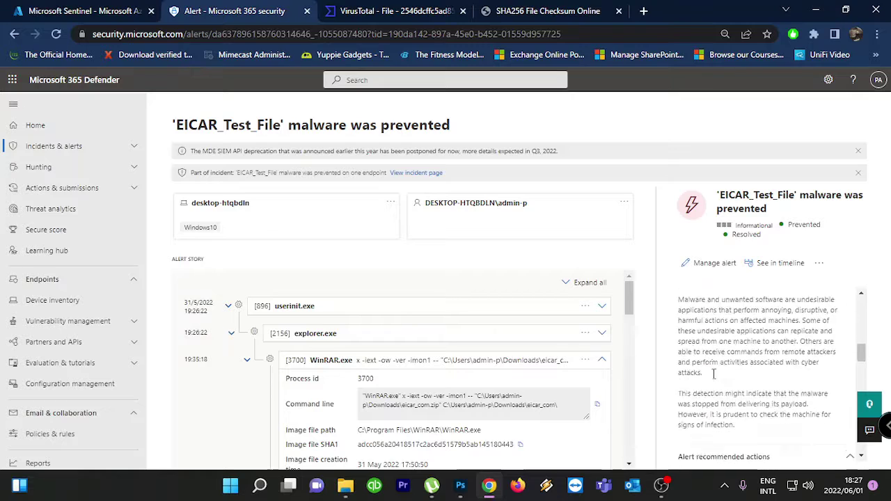
scroll(714, 374, "down", 6)
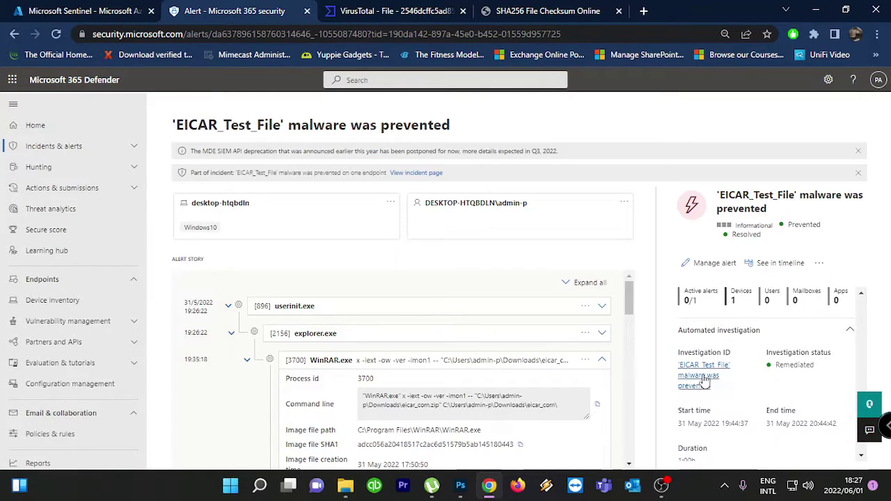
left_click(700, 376)
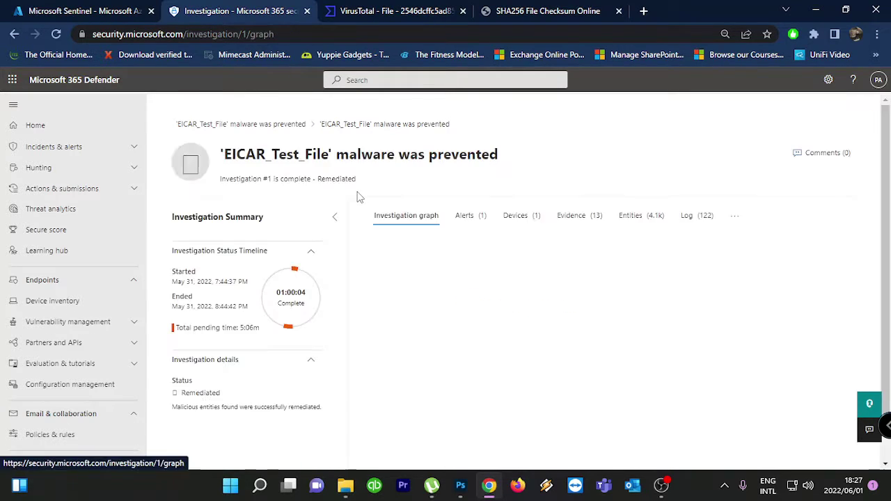
From the investigation's Devices list, open the full DESKTOP-HTQBDLN device page.
left_click(533, 217)
left_click(450, 315)
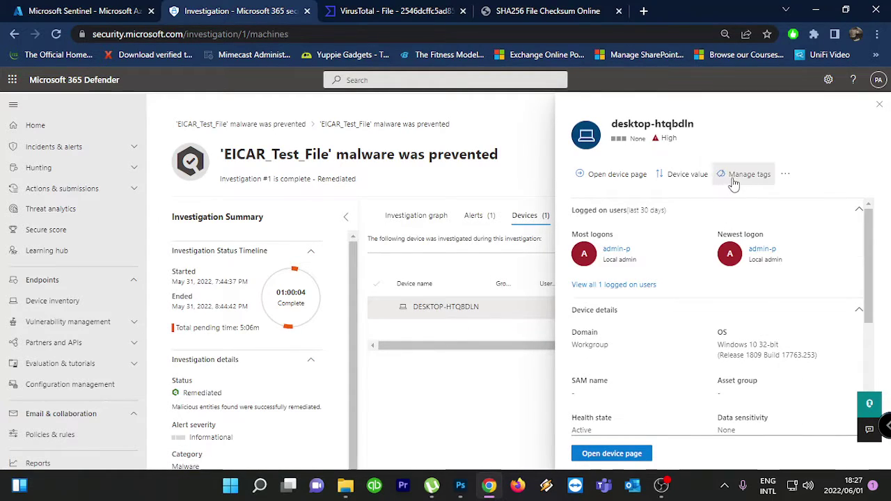
left_click(602, 176)
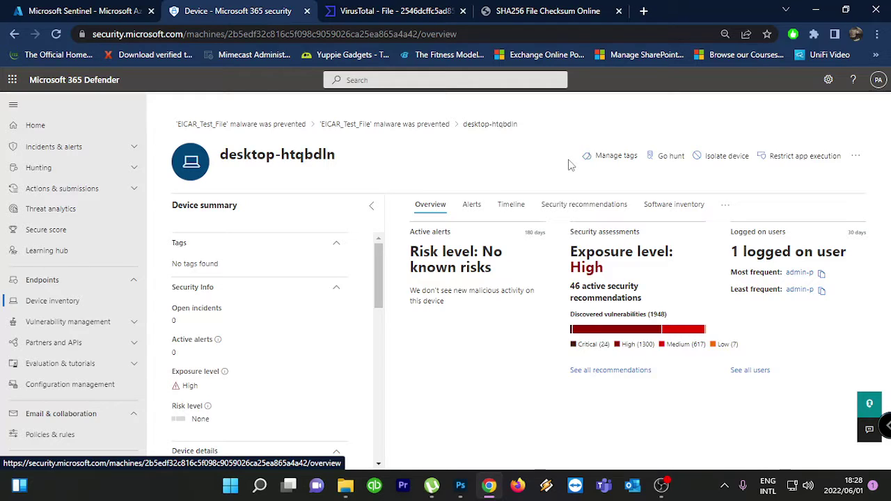
Scroll through desktop-htqbdln's device summary, then return to the Sentinel incidents list.
scroll(243, 251, "down", 6)
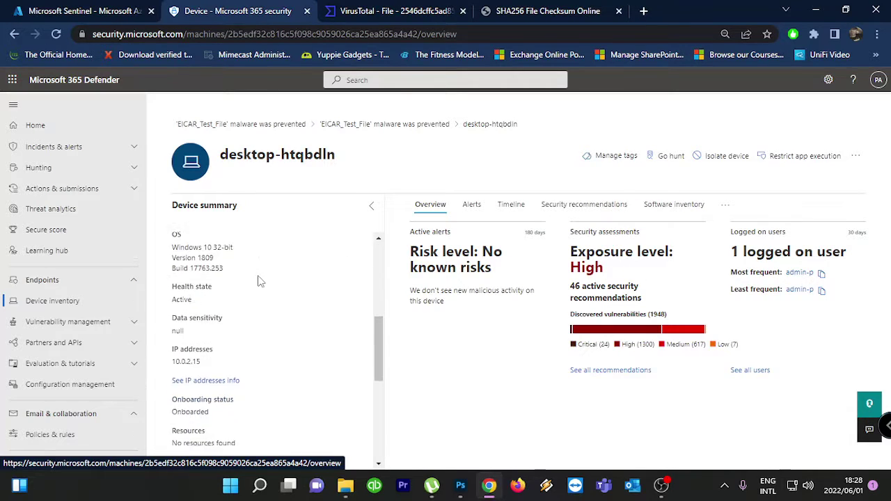
scroll(292, 295, "up", 2)
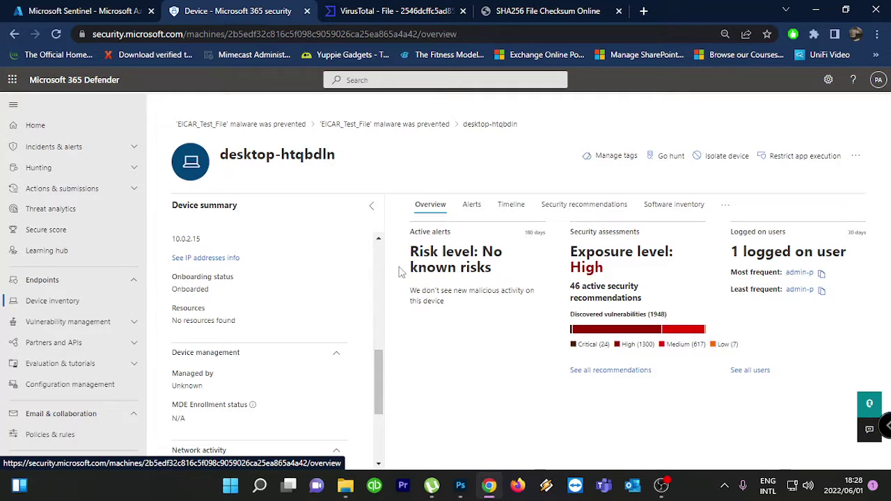
scroll(330, 280, "up", 4)
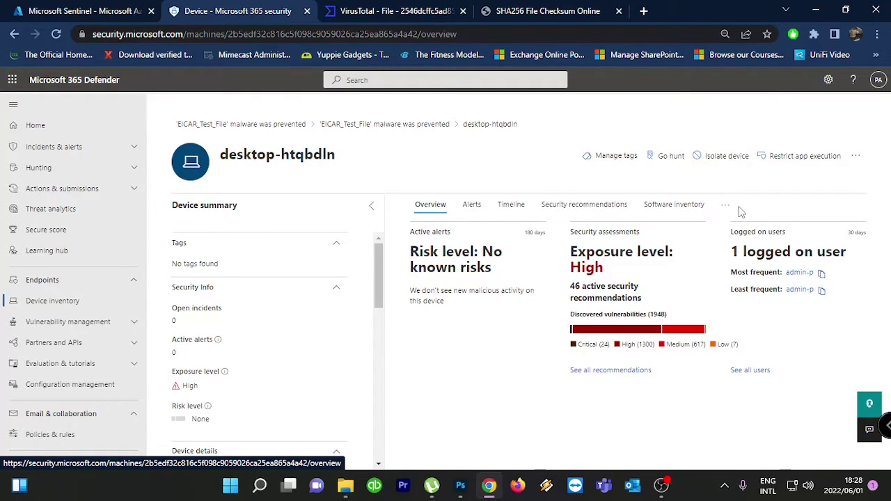
left_click(136, 6)
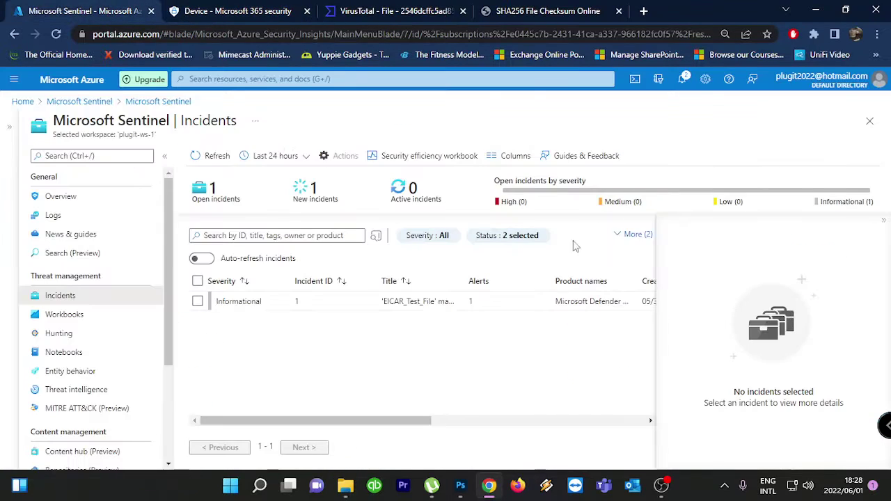
Open the EICAR_Test_File incident's details, start an automation rule from Actions, then cancel the draft.
left_click(438, 306)
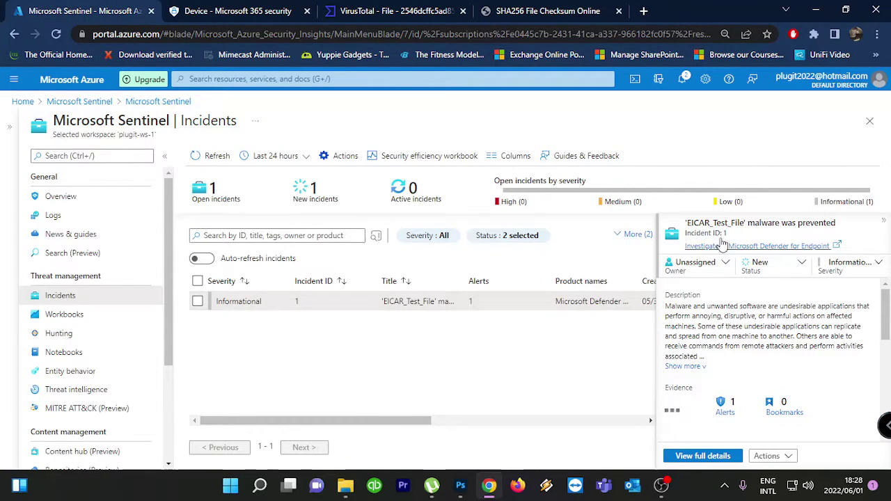
left_click(772, 457)
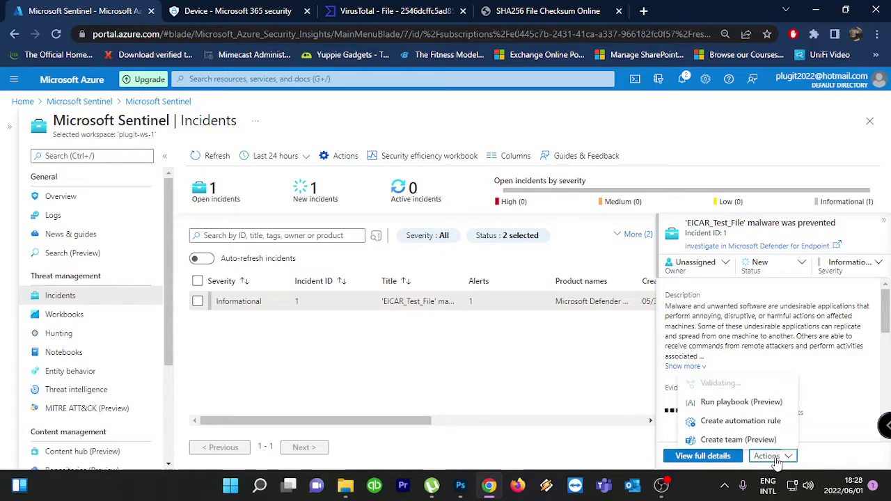
left_click(770, 421)
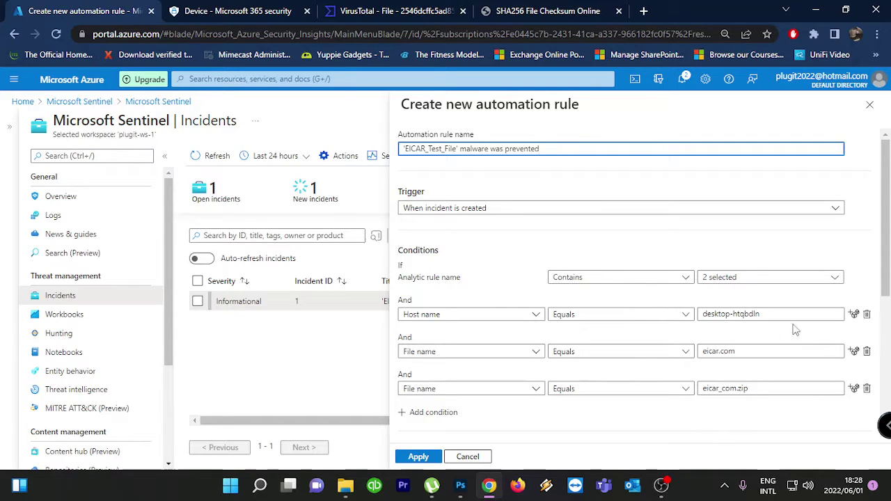
left_click(478, 457)
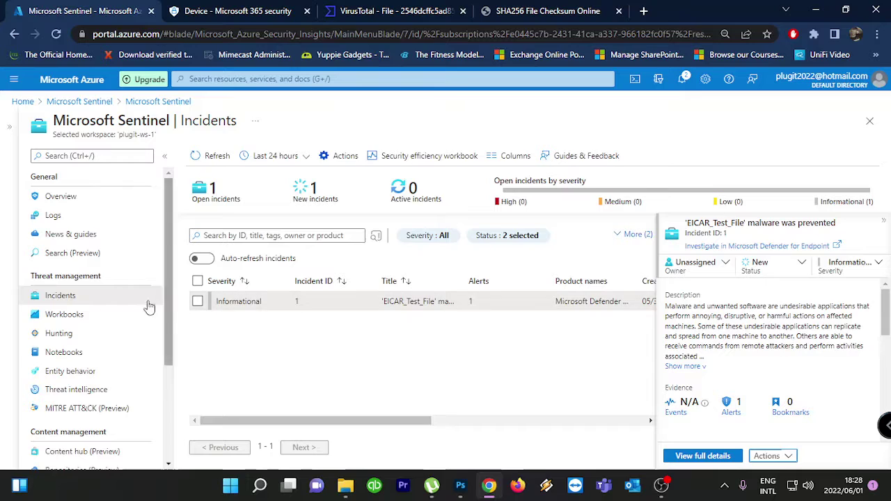
scroll(112, 327, "down", 3)
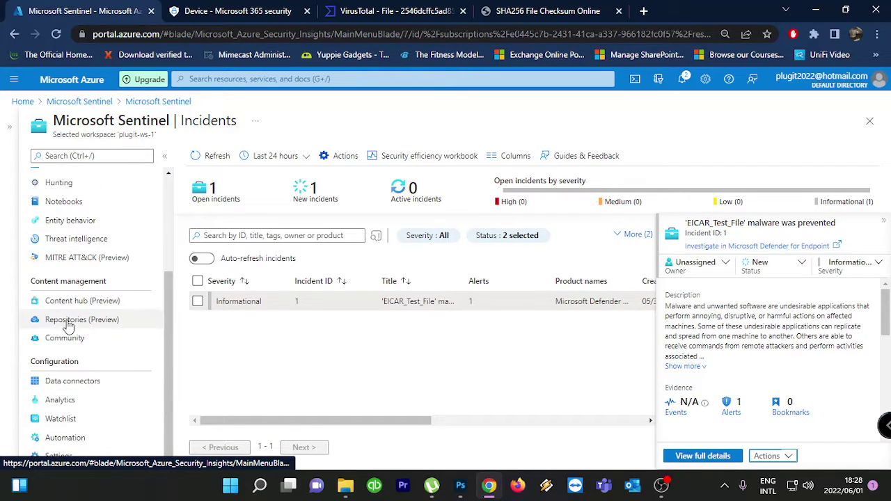
In Automation, try the Create menu's blank playbook option, then return to the Automation page.
left_click(63, 438)
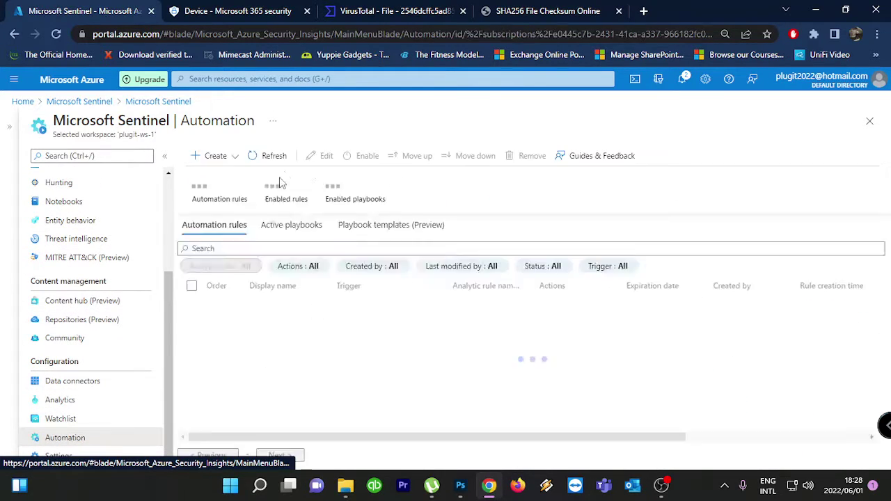
left_click(237, 156)
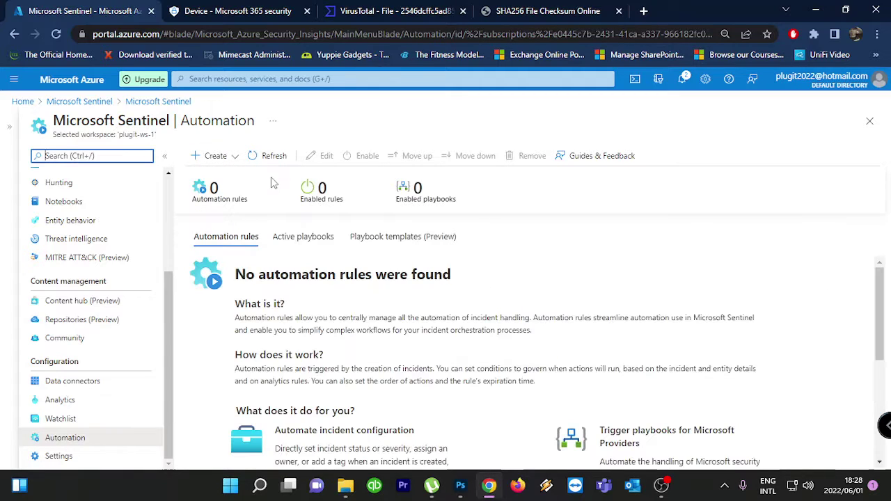
left_click(237, 157)
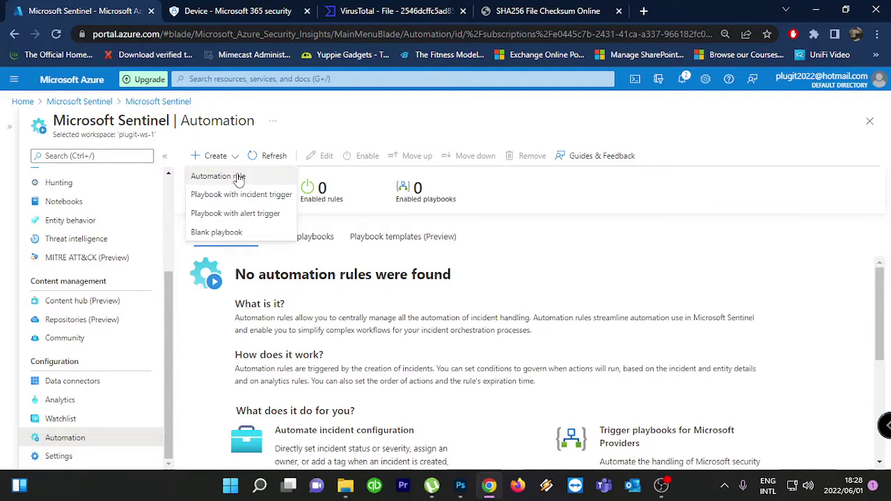
left_click(235, 232)
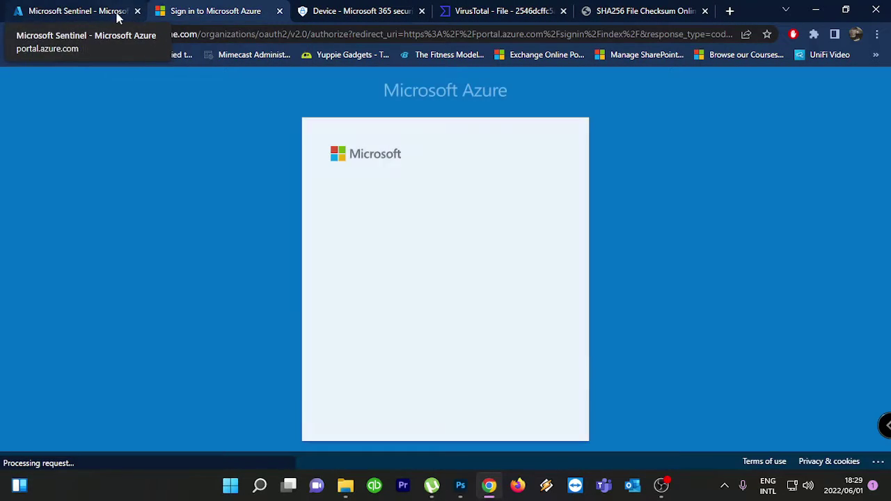
left_click(115, 12)
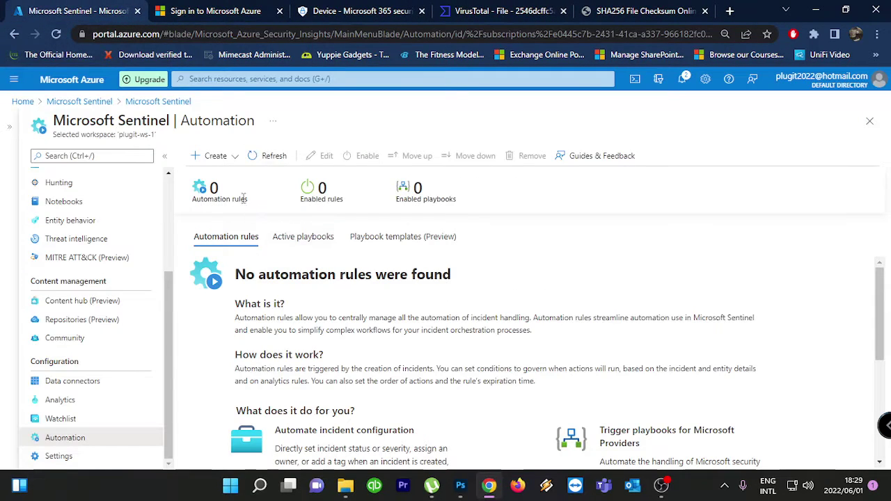
Check Active playbooks, then browse the Playbook templates (Preview) list, e.g. Block AAD user and Block URL.
left_click(305, 237)
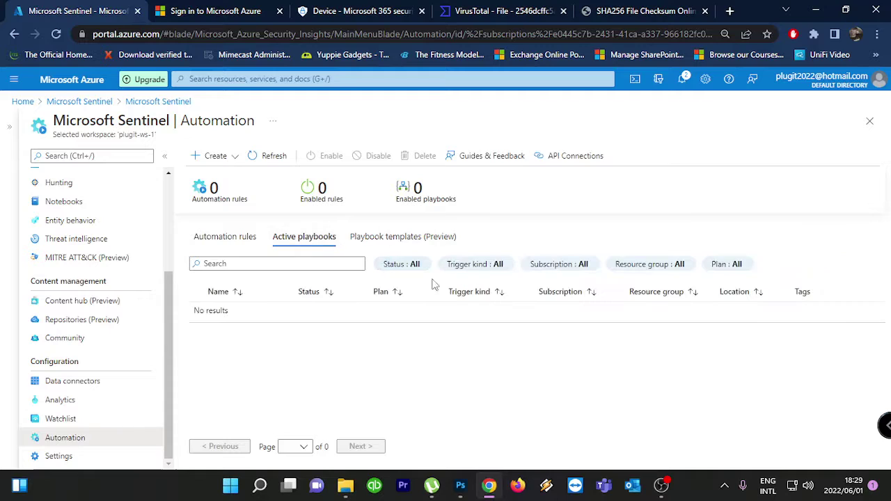
left_click(403, 239)
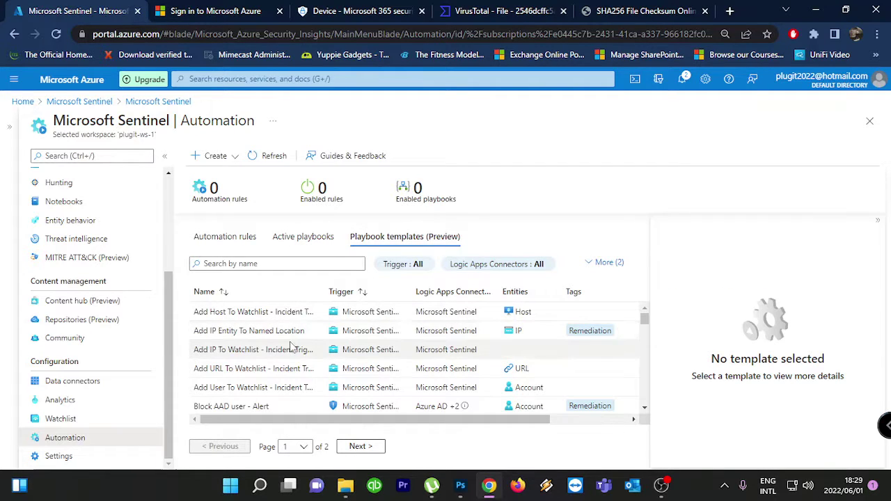
scroll(299, 341, "down", 2)
scroll(334, 318, "up", 1)
left_click_drag(358, 291, 446, 292)
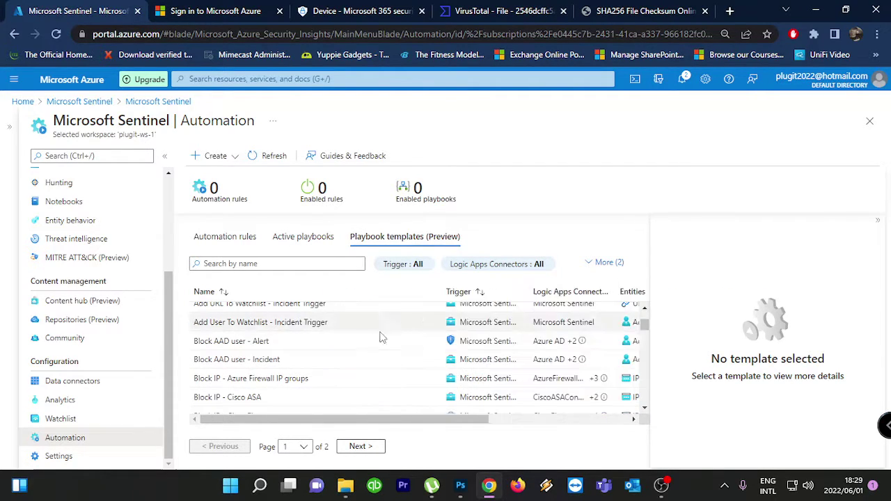
scroll(349, 345, "up", 2)
scroll(315, 345, "down", 5)
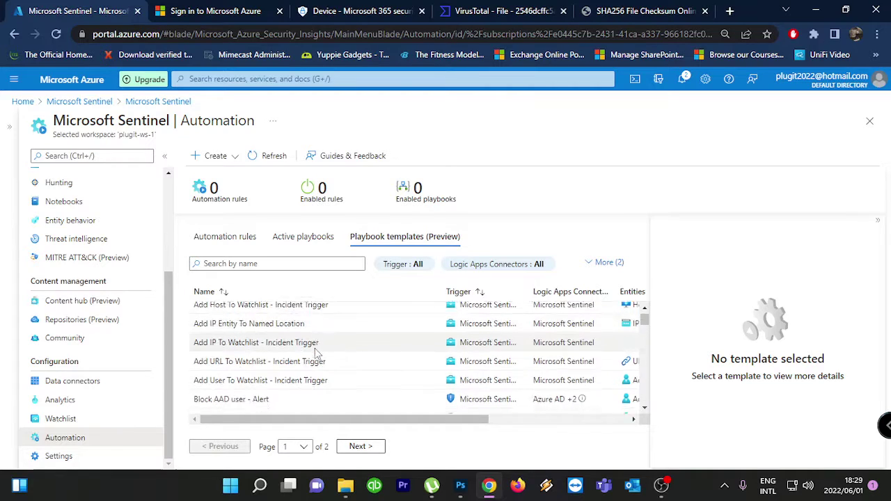
left_click(300, 265)
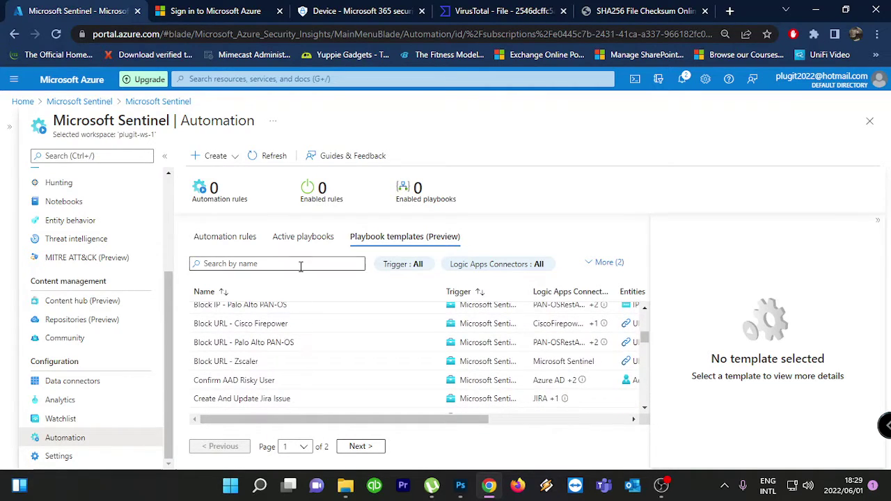
Search templates for 'isolate', open Isolate endpoint - MDE, and enlarge its per-host isolate-and-comment workflow.
type("isola")
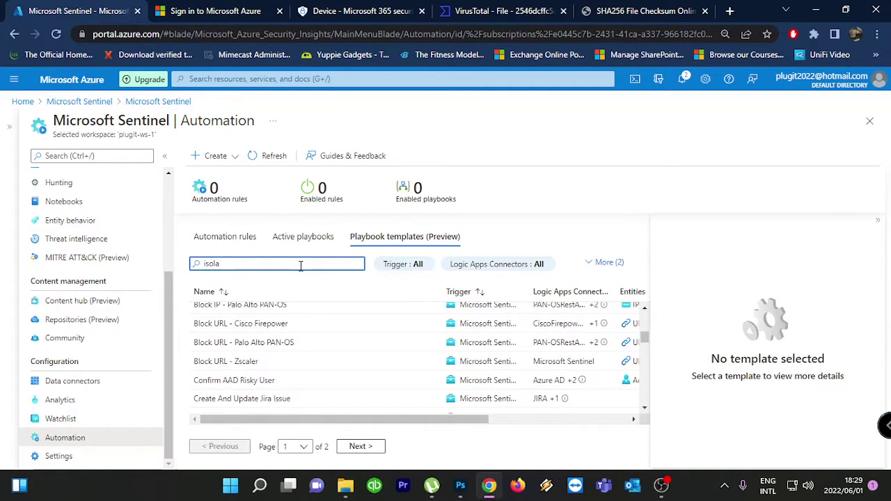
type("te")
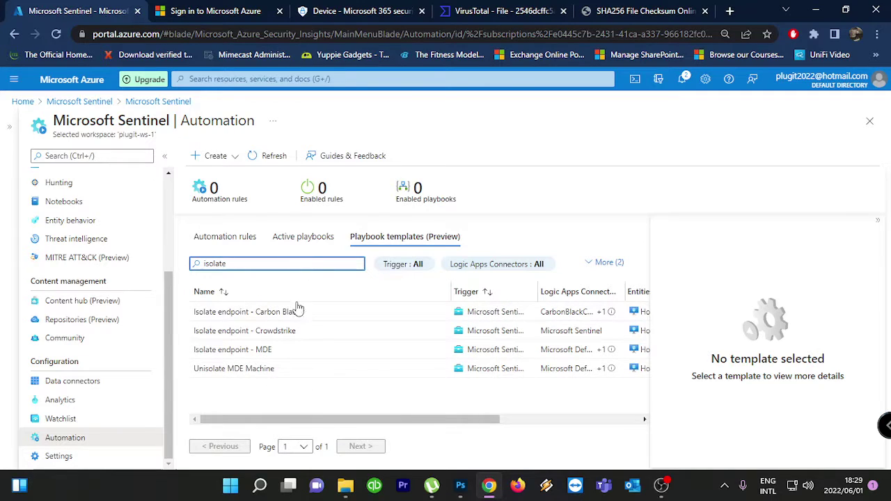
left_click(271, 352)
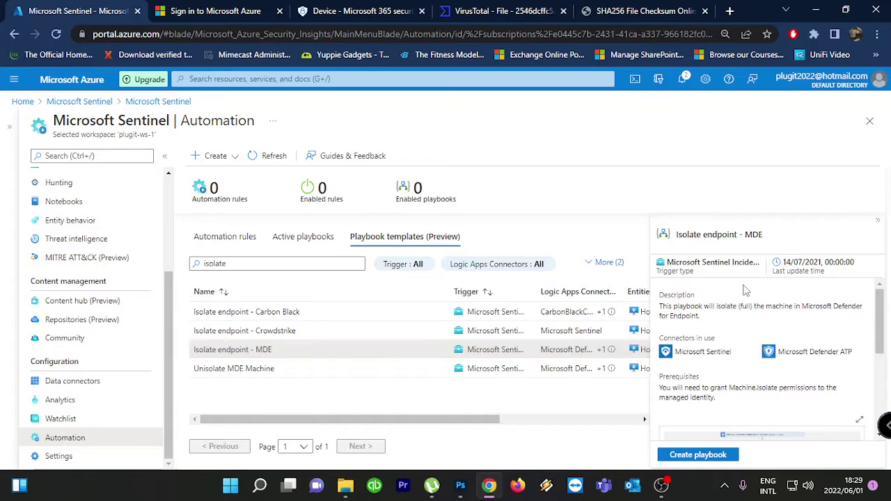
scroll(731, 310, "down", 3)
scroll(766, 328, "up", 3)
scroll(770, 334, "down", 3)
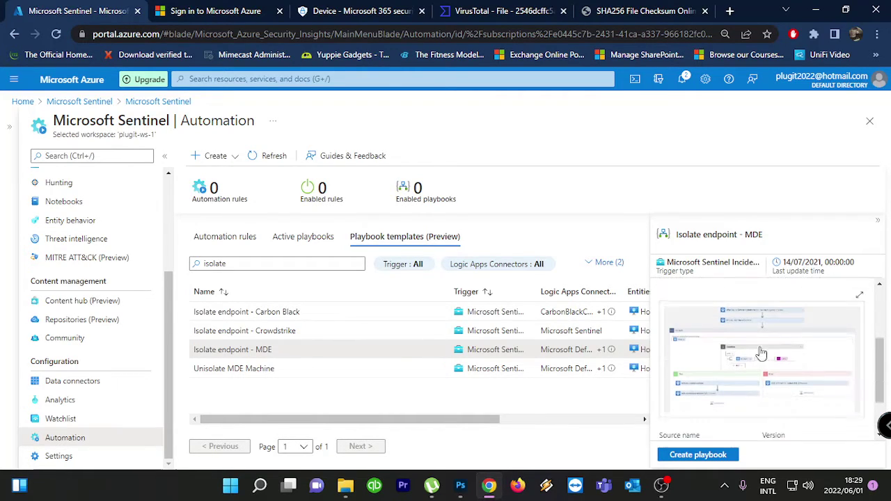
left_click(762, 353)
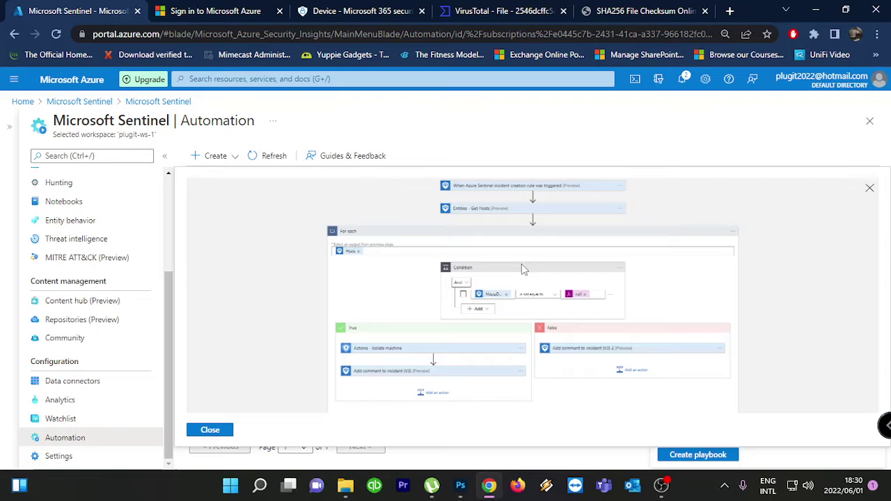
left_click(664, 490)
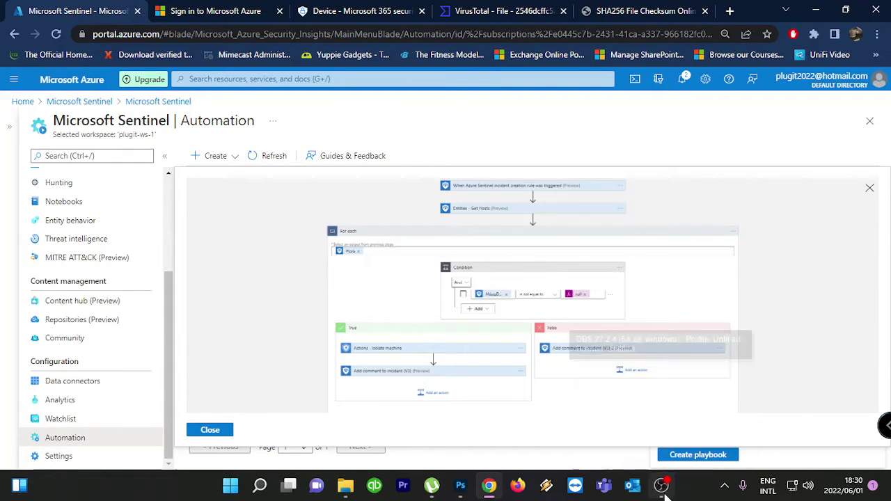